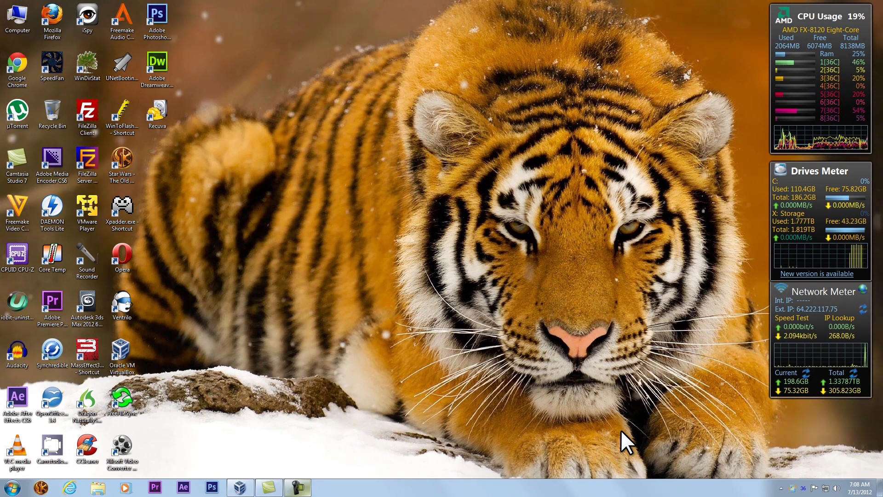
Step: Launch Internet Explorer and go to avira.com
{"action": "left_click", "coordinate": [70, 486]}
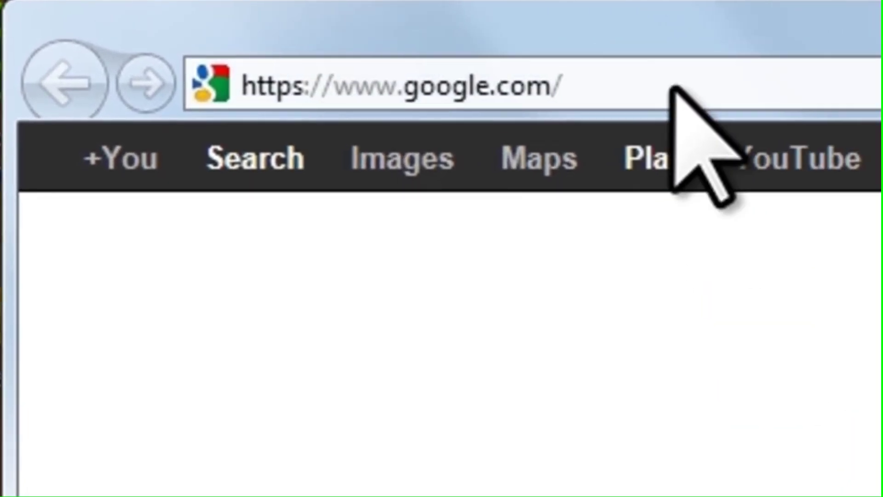
{"action": "left_click", "coordinate": [675, 87]}
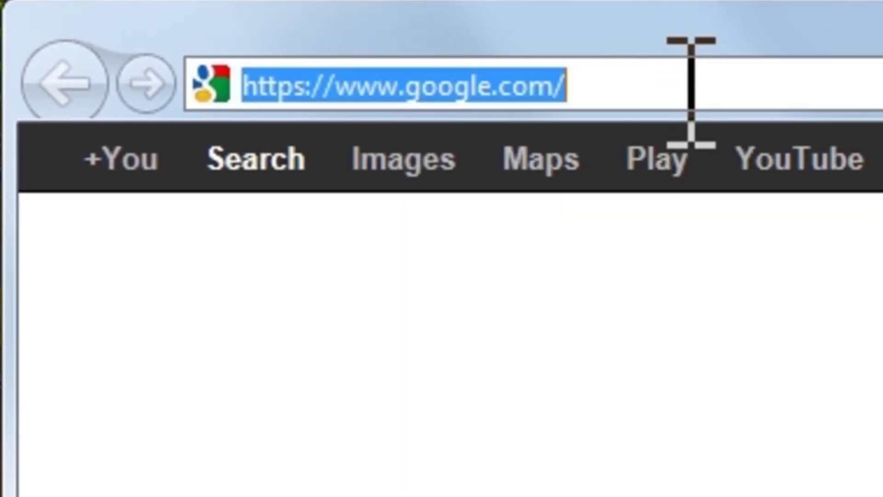
{"action": "type", "text": "avira"}
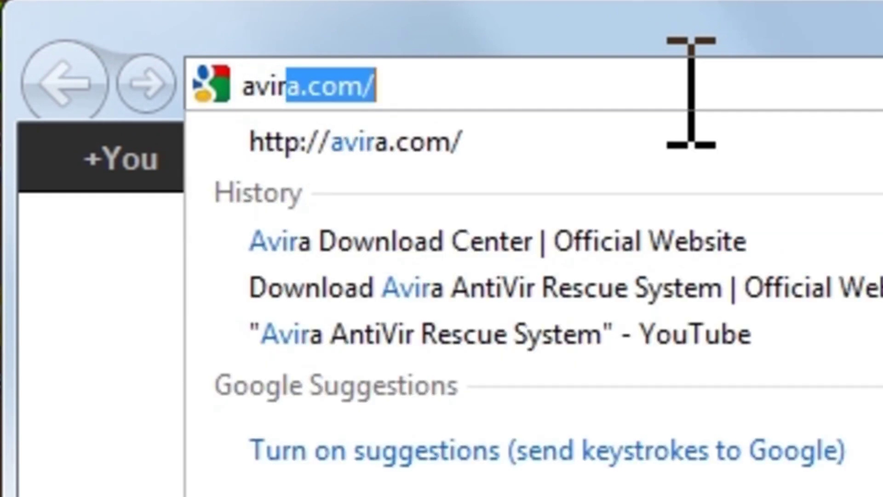
{"action": "type", "text": ".com"}
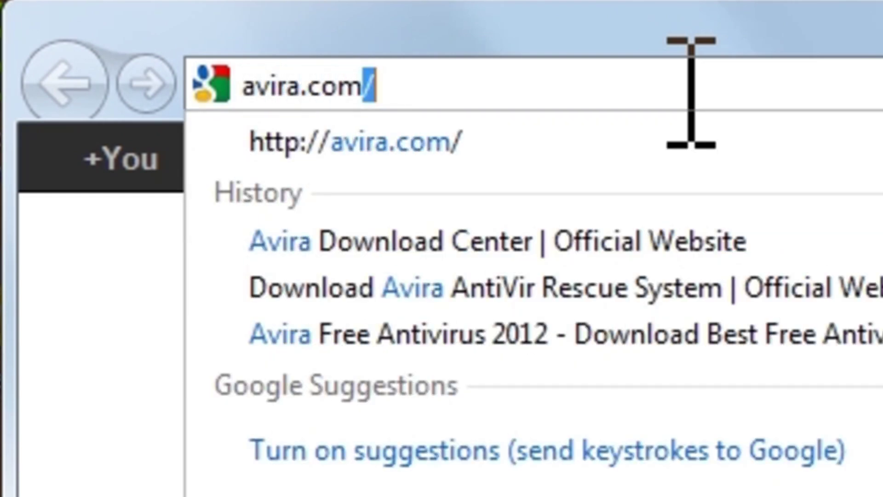
{"action": "key", "text": "Return"}
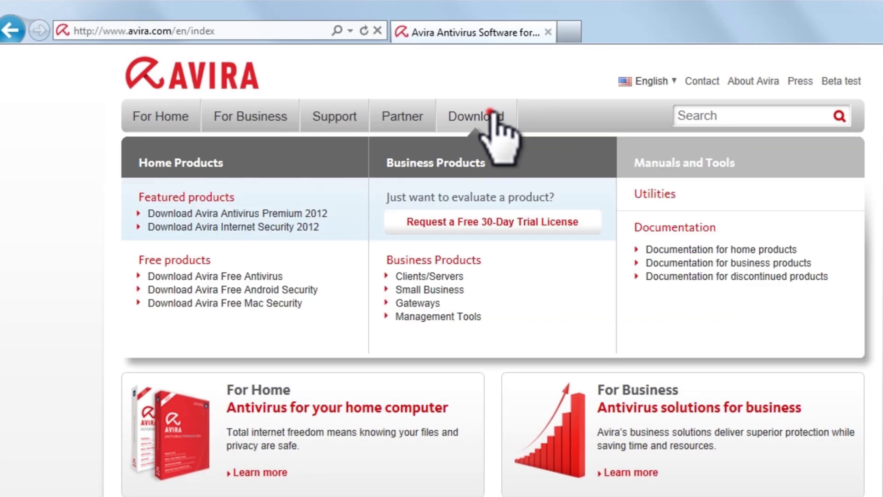
Step: In Avira's Download Center, show the Utilities list and all versions of the Rescue System
{"action": "left_click", "coordinate": [491, 107]}
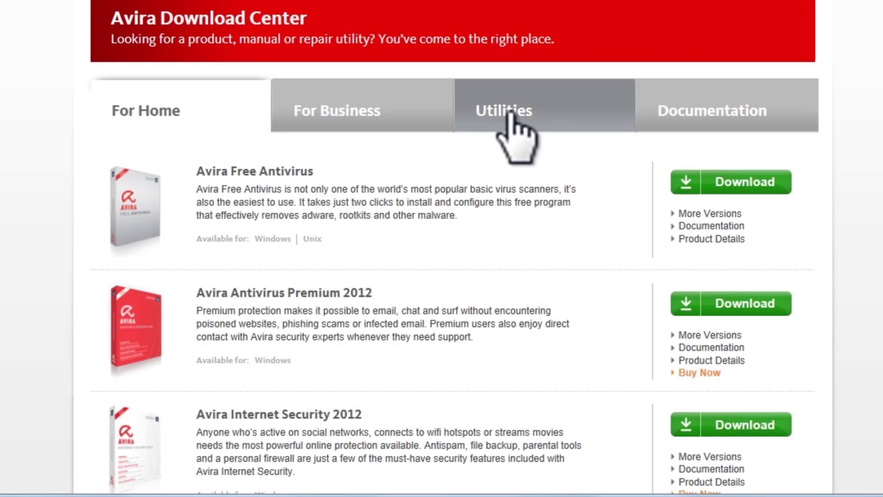
{"action": "left_click", "coordinate": [506, 112]}
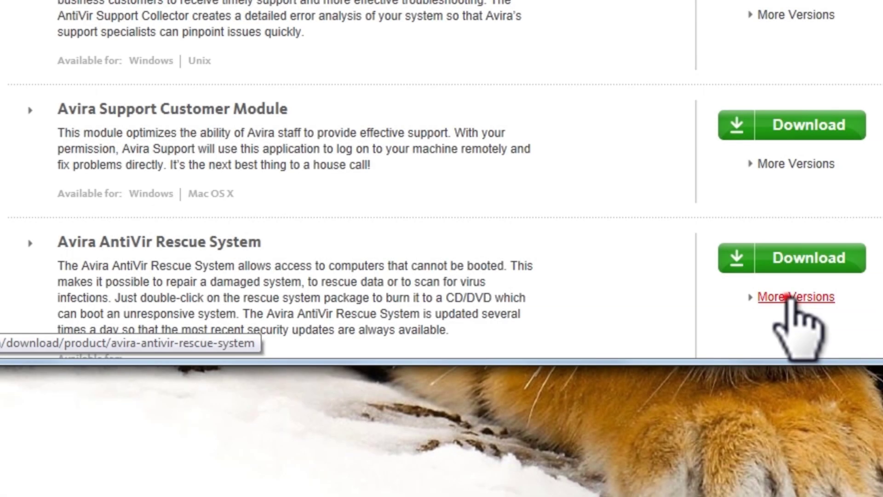
{"action": "left_click", "coordinate": [790, 299]}
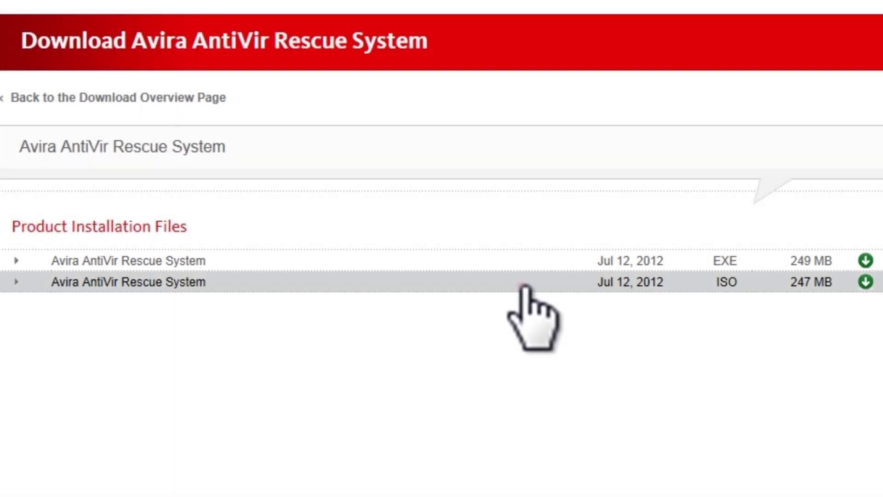
Step: Pick the 247 MB ISO version of the Avira AntiVir Rescue System to download
{"action": "left_click", "coordinate": [521, 285]}
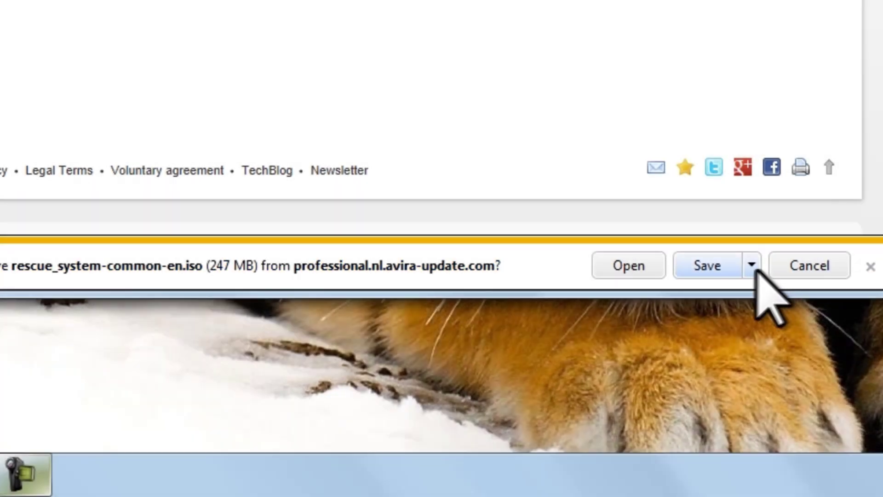
Step: Save rescue_system-common-en.iso to the Desktop, then launch the rescue_system-common-en.exe burner
{"action": "left_click", "coordinate": [752, 265]}
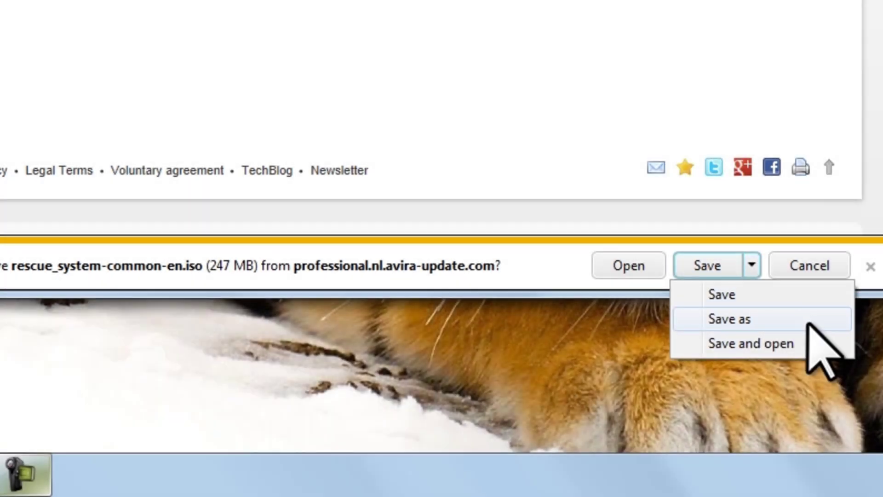
{"action": "left_click", "coordinate": [806, 322]}
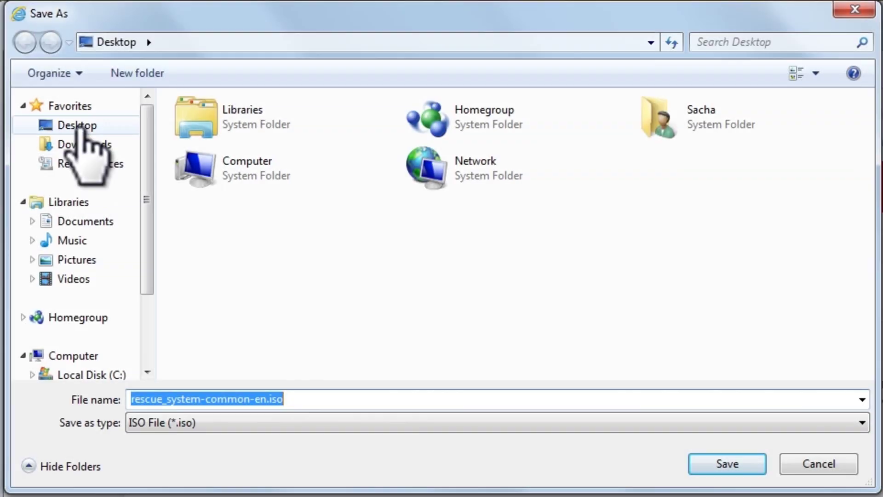
{"action": "left_click", "coordinate": [82, 129]}
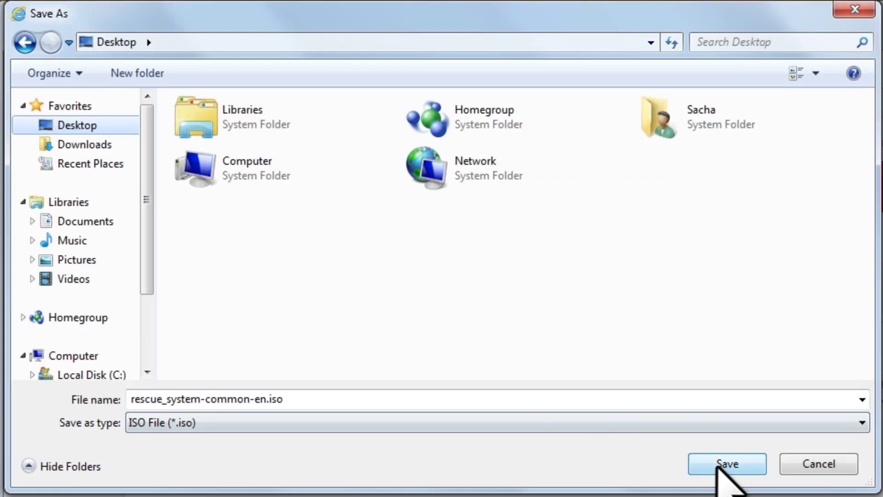
{"action": "left_click", "coordinate": [718, 466]}
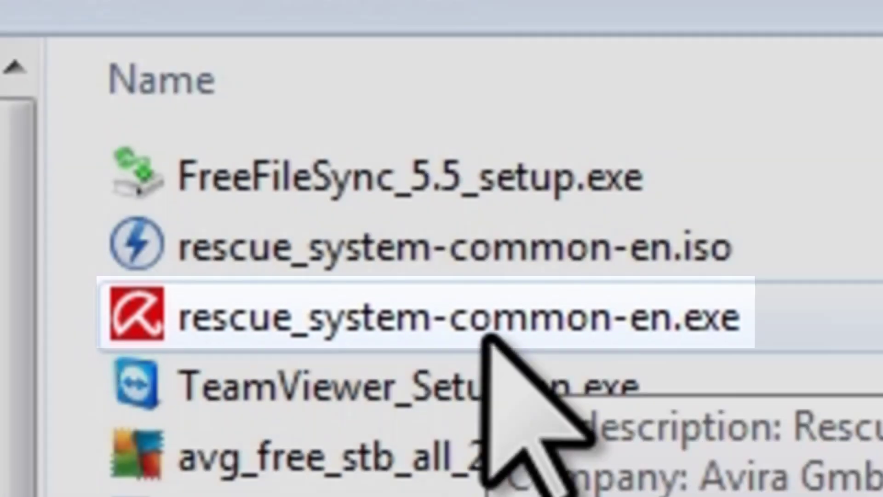
{"action": "double_click", "coordinate": [487, 327]}
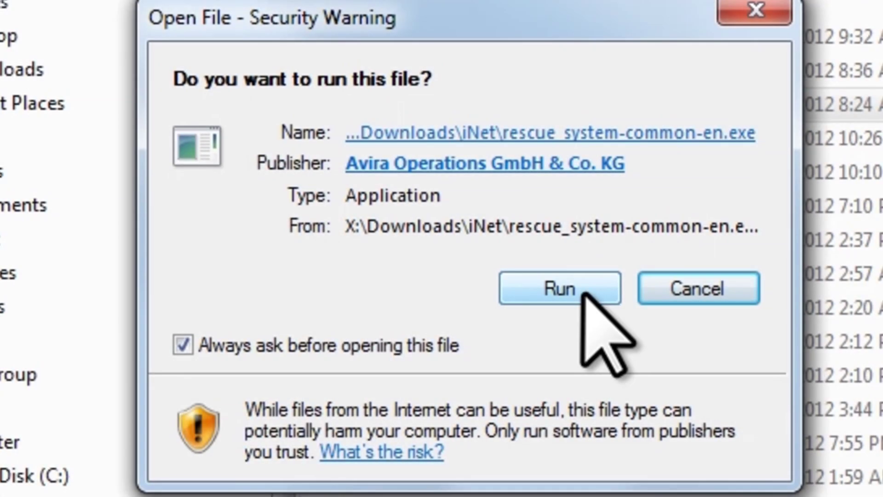
{"action": "left_click", "coordinate": [582, 296]}
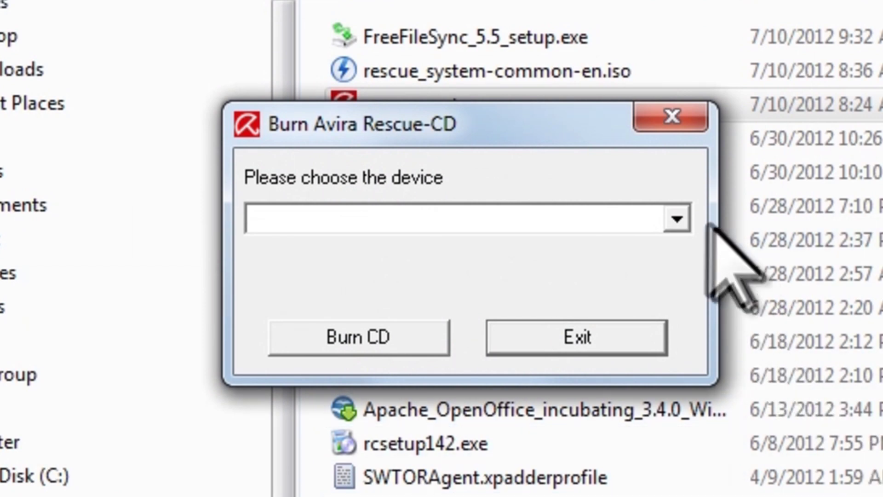
{"action": "left_click", "coordinate": [678, 218]}
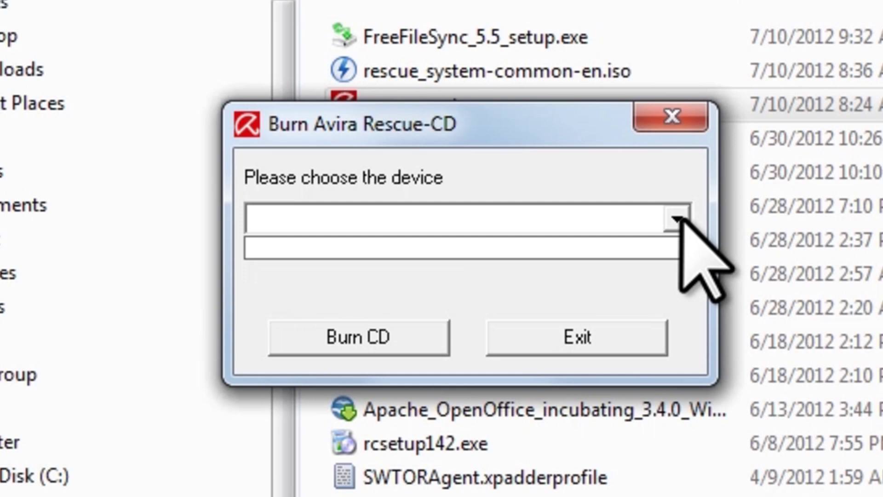
{"action": "left_click", "coordinate": [690, 290]}
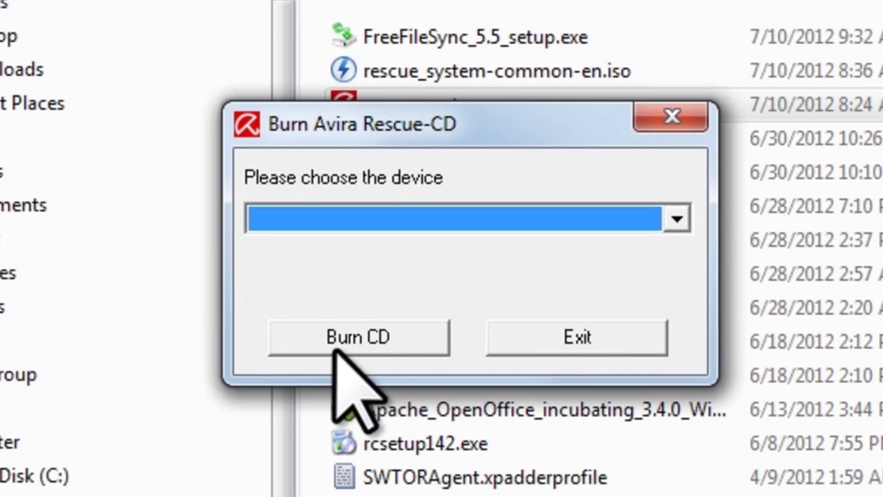
{"action": "left_click", "coordinate": [543, 336]}
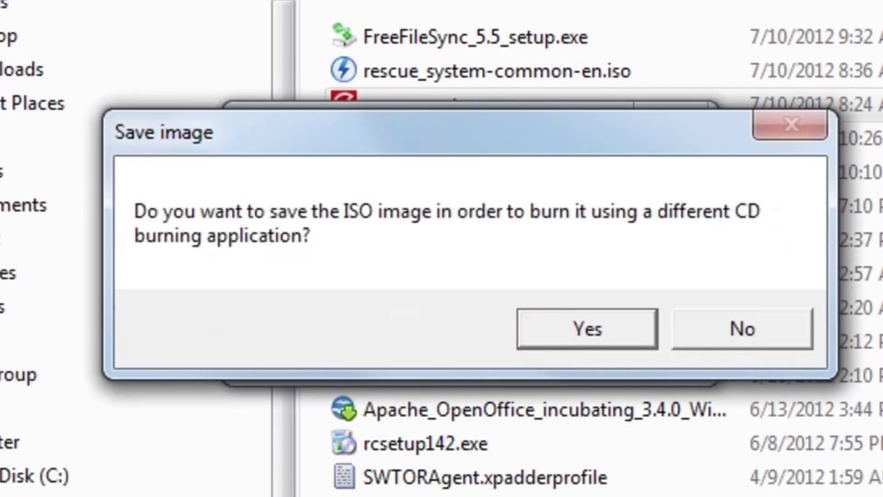
{"action": "left_click", "coordinate": [732, 329]}
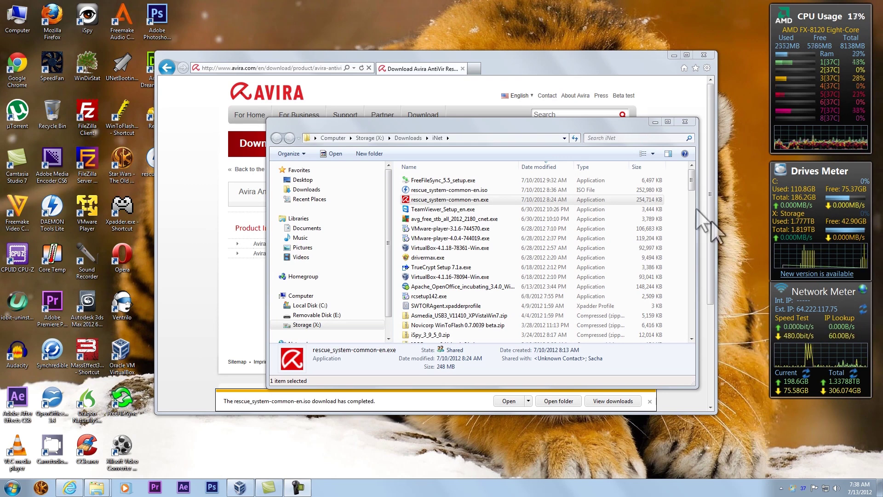
Step: Close the Downloads\iNet folder window and minimize Internet Explorer to reveal the desktop
{"action": "left_click", "coordinate": [685, 121]}
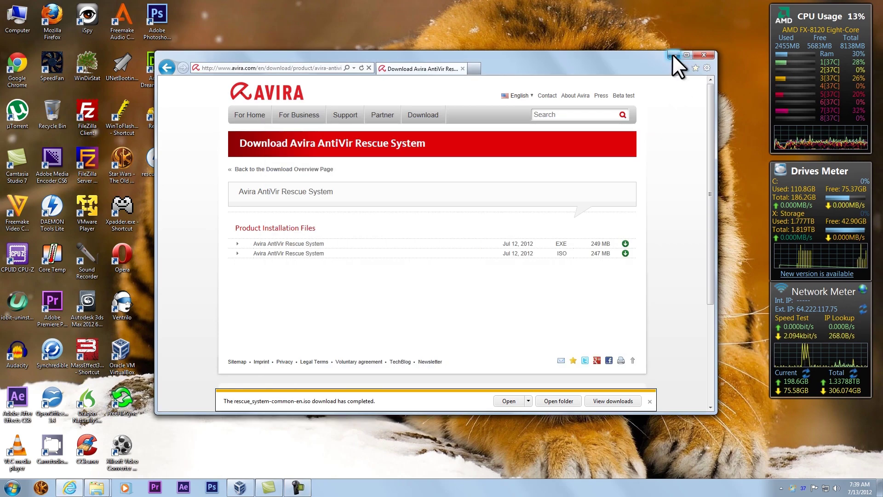
{"action": "left_click", "coordinate": [673, 55]}
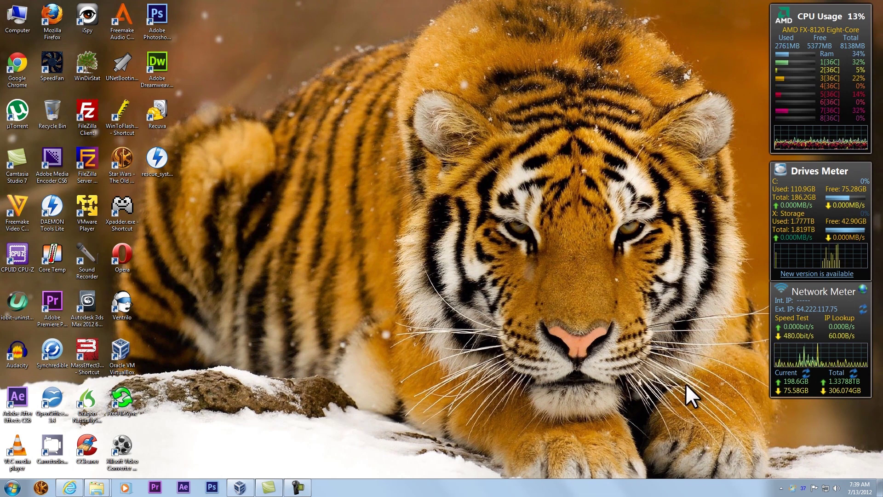
Step: In a new browser window, go to unetbootin.sourceforge.net and download UNetbootin for Windows
{"action": "right_click", "coordinate": [71, 484]}
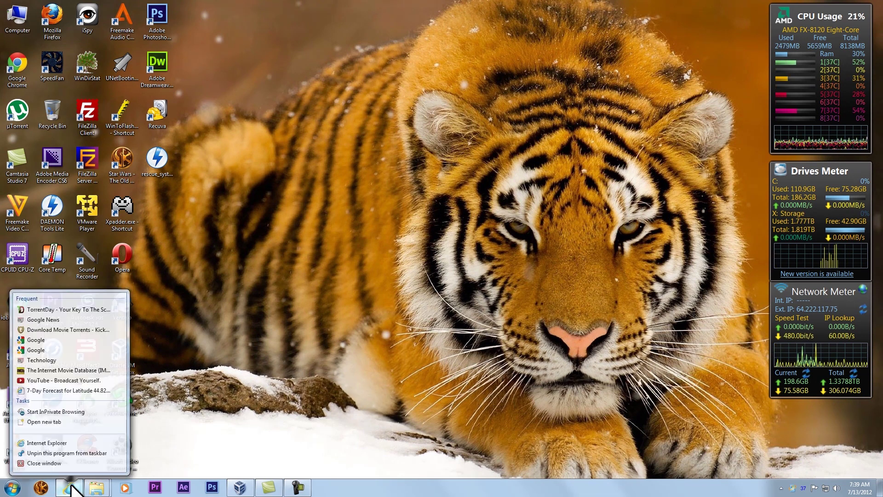
{"action": "left_click", "coordinate": [73, 442]}
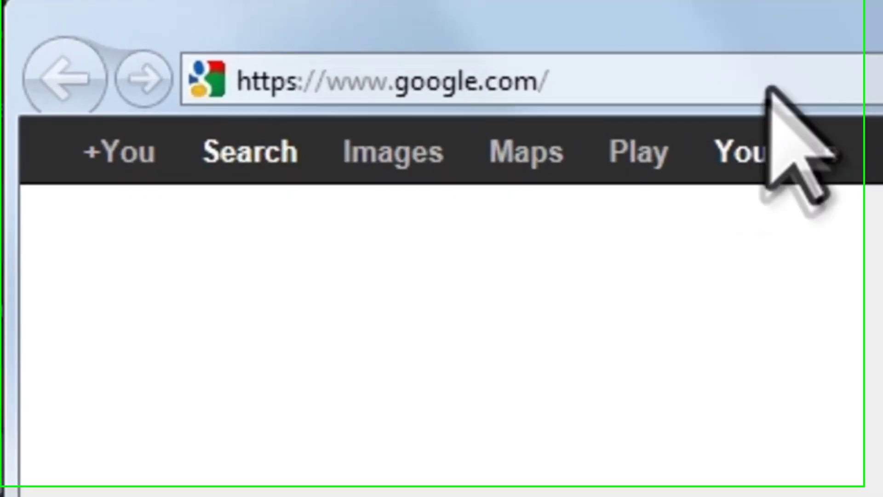
{"action": "left_click", "coordinate": [276, 21]}
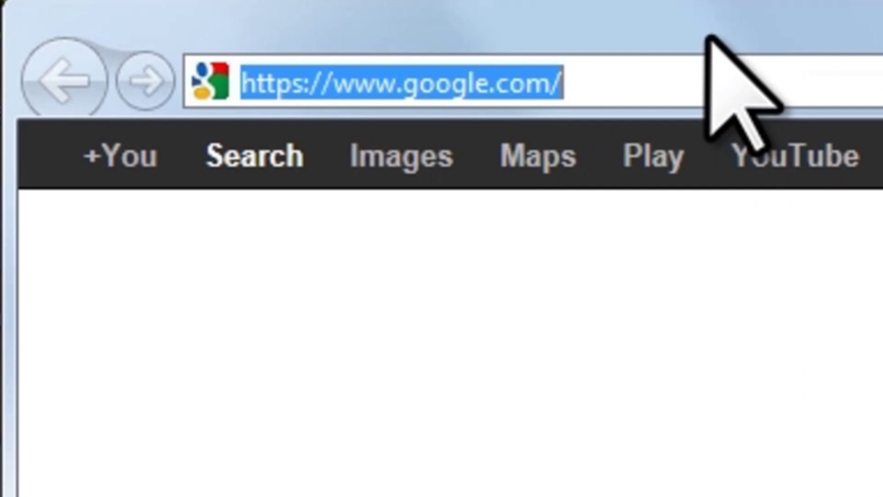
{"action": "type", "text": "unetbootin.sourceforge.net/"}
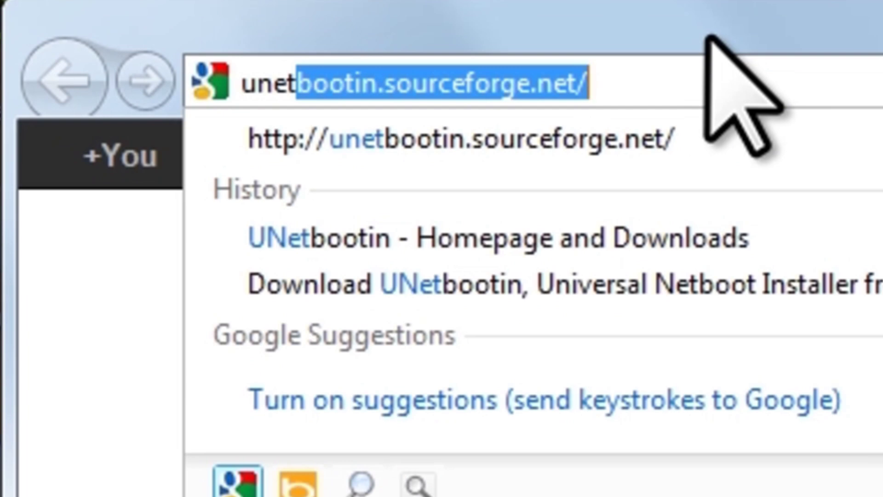
{"action": "key", "text": "Return"}
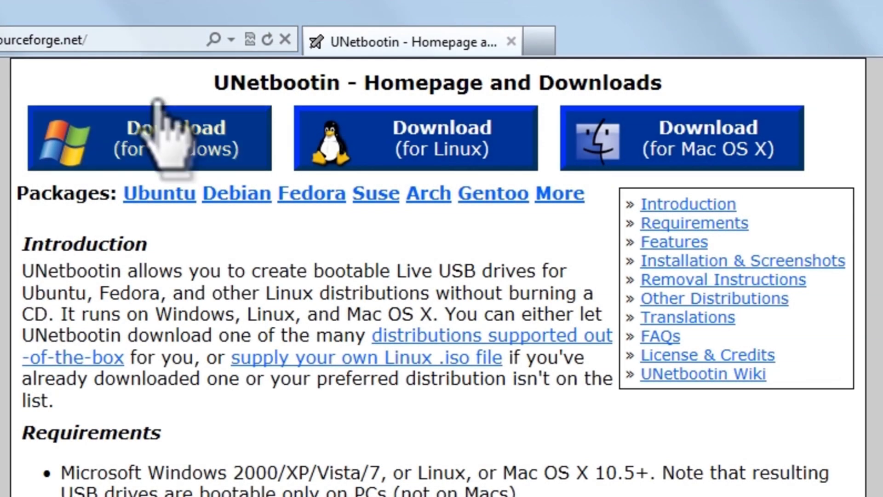
{"action": "left_click", "coordinate": [168, 154]}
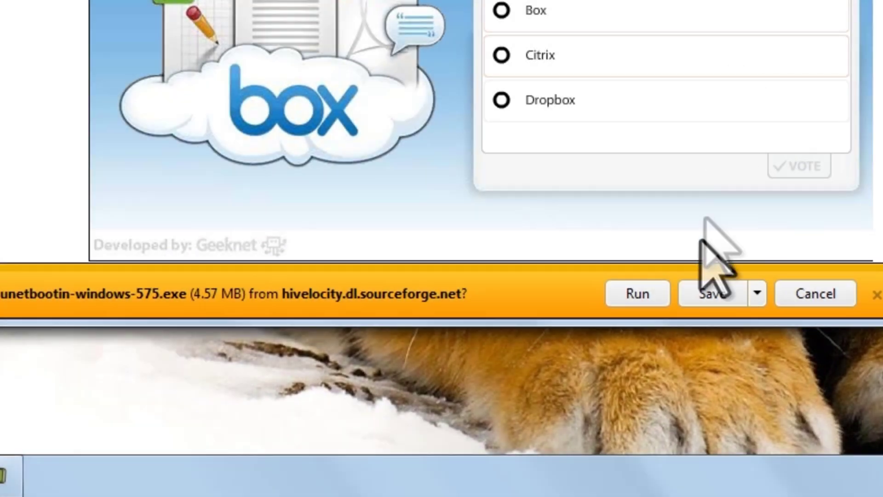
Step: Save unetbootin-windows-575.exe to the Desktop folder using Save as
{"action": "left_click", "coordinate": [760, 295]}
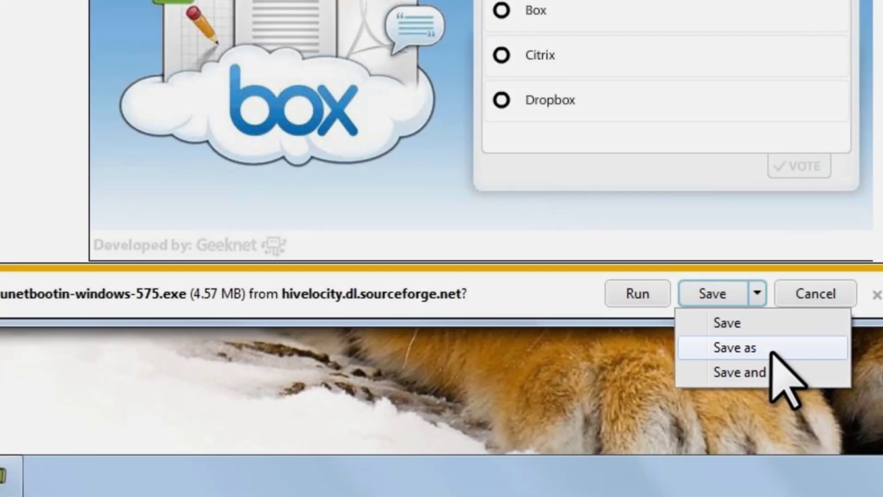
{"action": "left_click", "coordinate": [772, 351]}
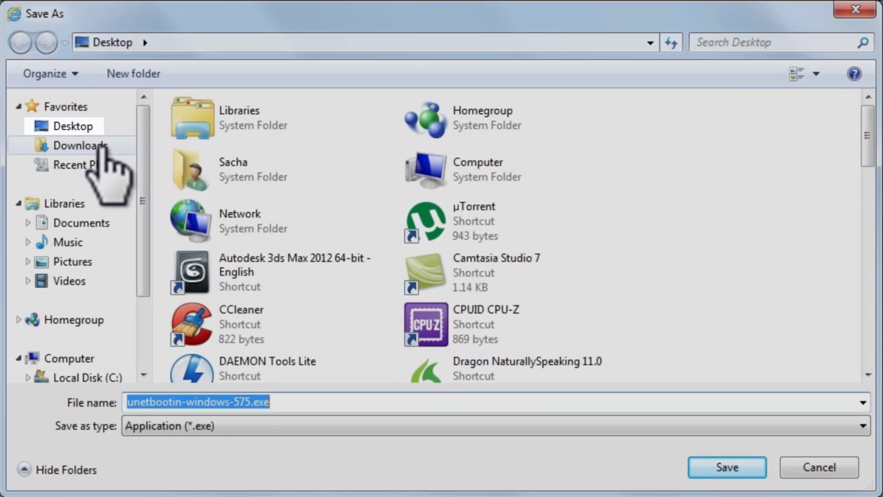
{"action": "left_click", "coordinate": [92, 131]}
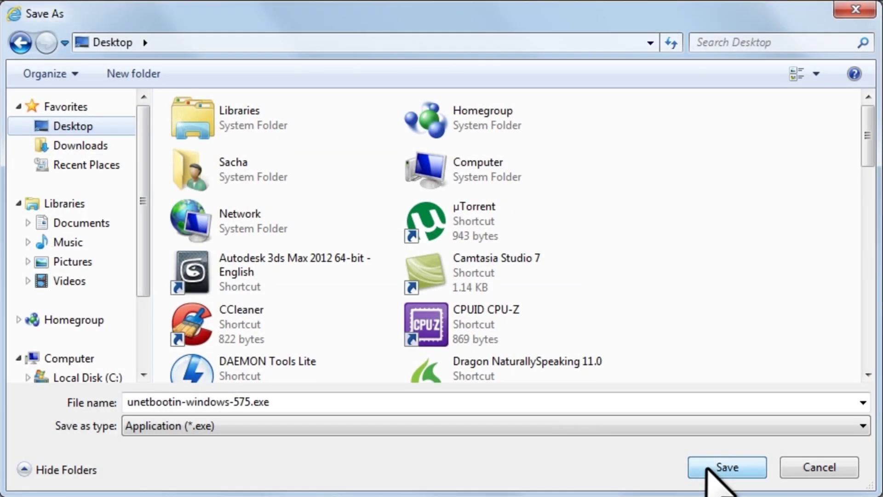
{"action": "left_click", "coordinate": [722, 467]}
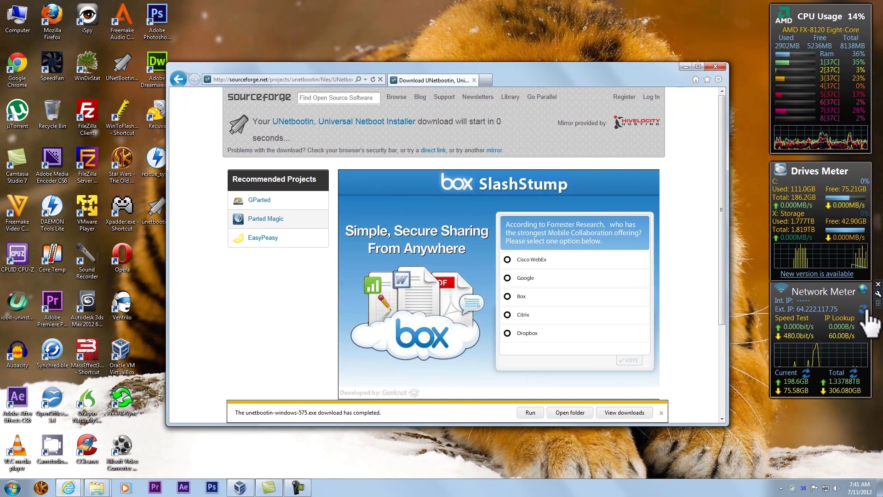
Step: Minimize Internet Explorer and select the unetbootin-windows-575.exe icon on the desktop
{"action": "left_click", "coordinate": [686, 67]}
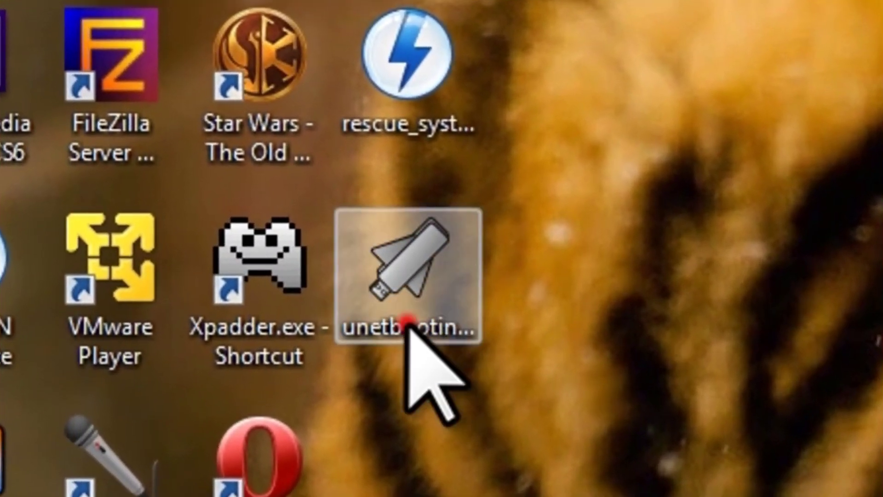
{"action": "left_click", "coordinate": [406, 323]}
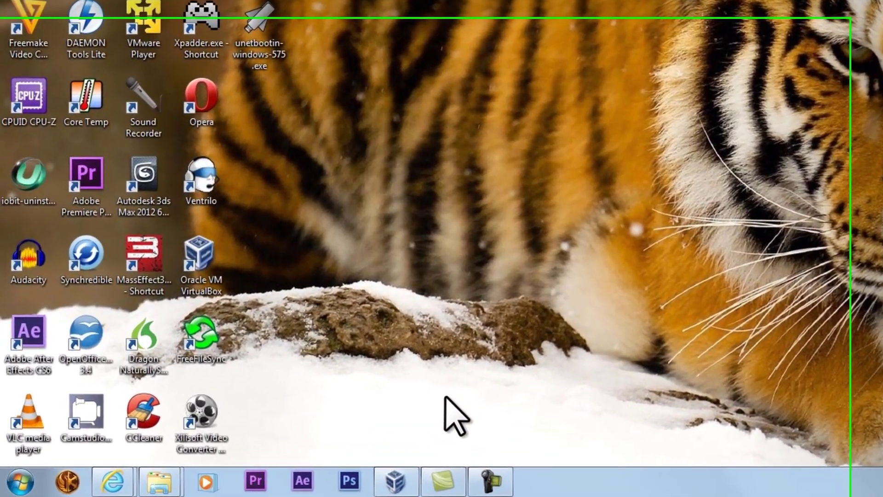
Step: Open Computer from the Start menu, look inside Removable Disk (E:), then return to Computer
{"action": "left_click", "coordinate": [17, 486]}
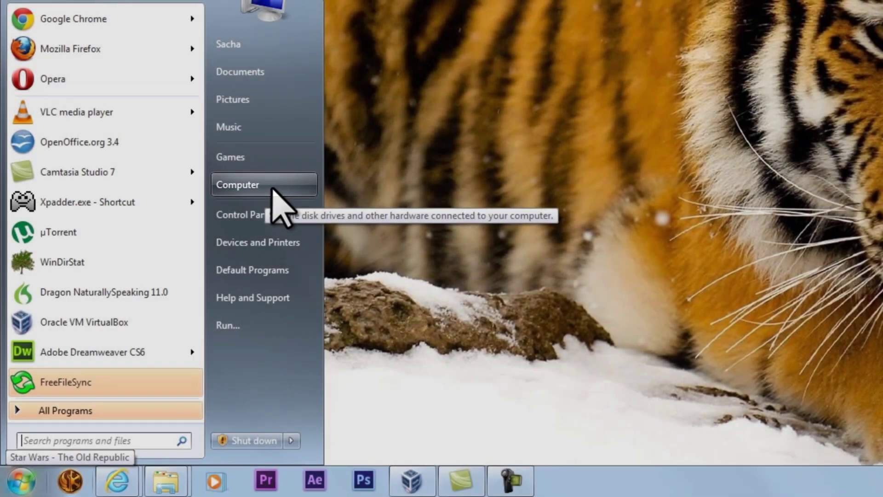
{"action": "left_click", "coordinate": [273, 189]}
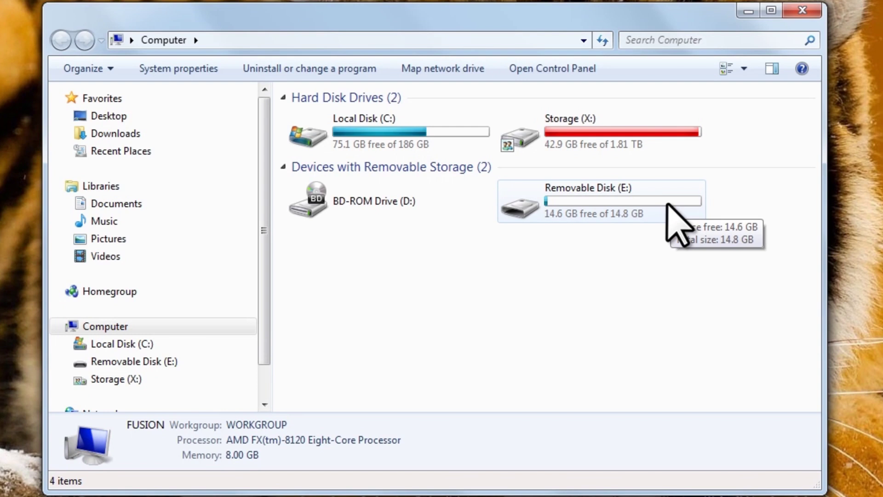
{"action": "double_click", "coordinate": [607, 204]}
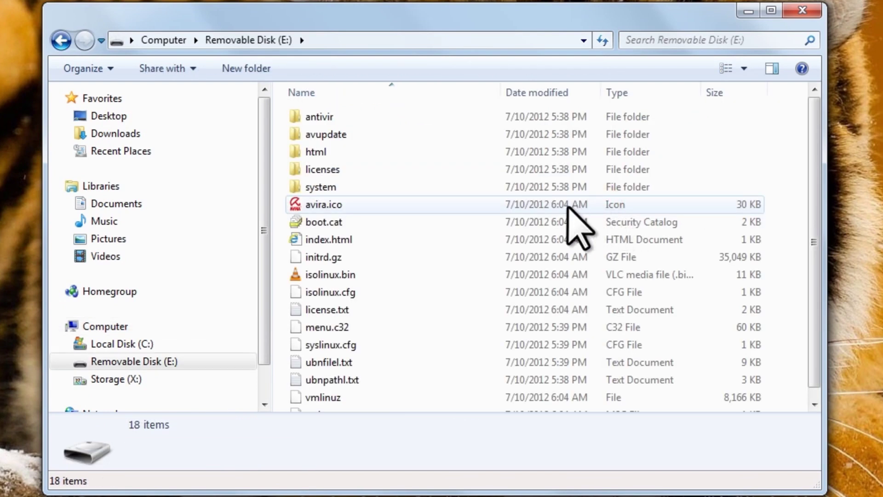
{"action": "left_click", "coordinate": [62, 41]}
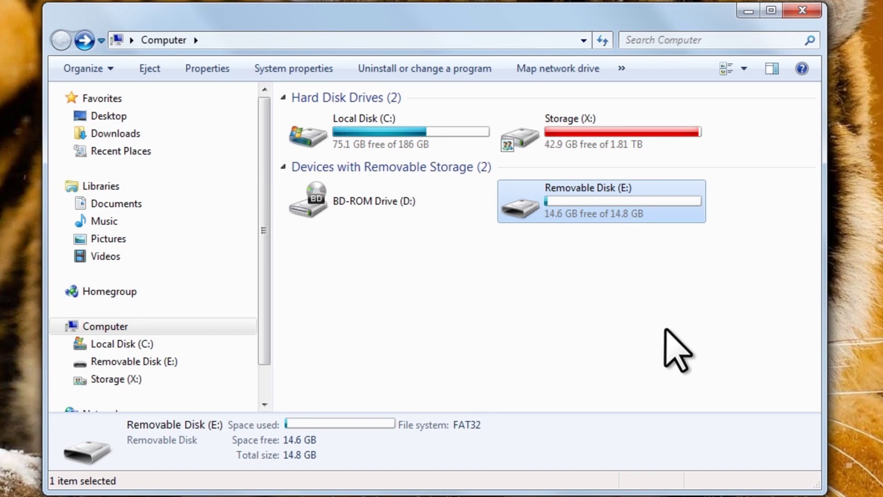
Step: Format Removable Disk (E:) as FAT32, accepting the data-erase warning and closing the Format dialog
{"action": "right_click", "coordinate": [613, 194]}
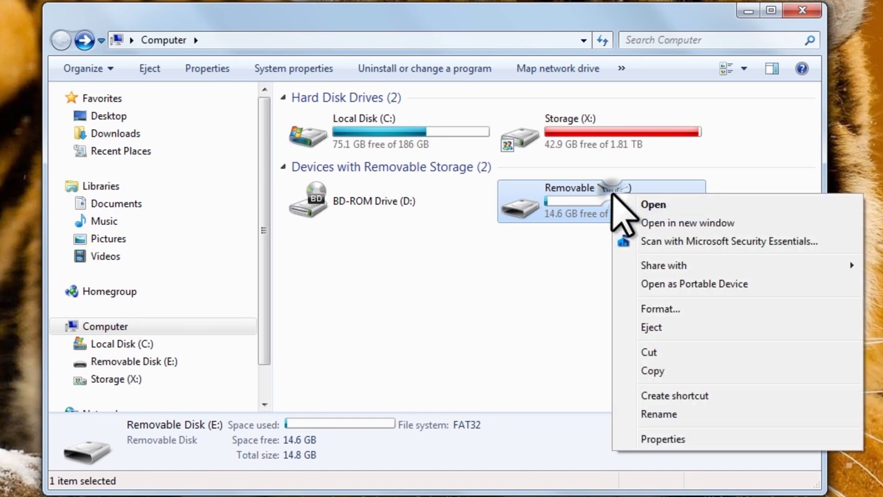
{"action": "left_click", "coordinate": [682, 309]}
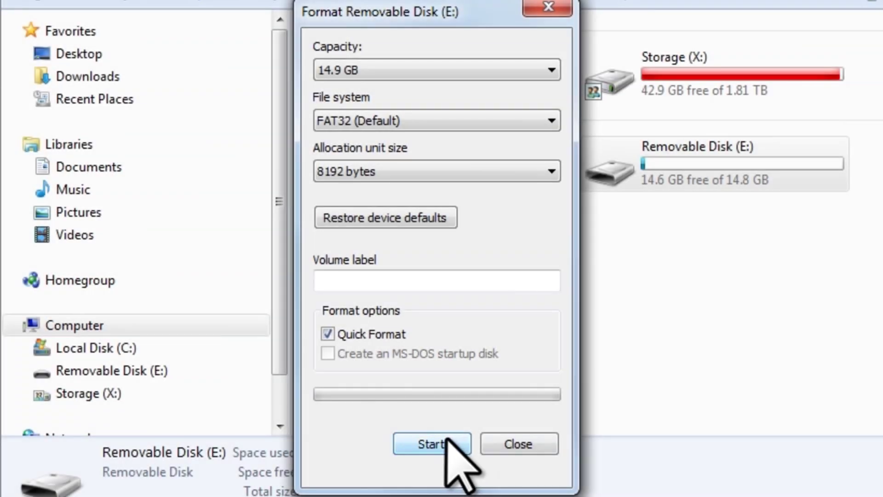
{"action": "left_click", "coordinate": [447, 439]}
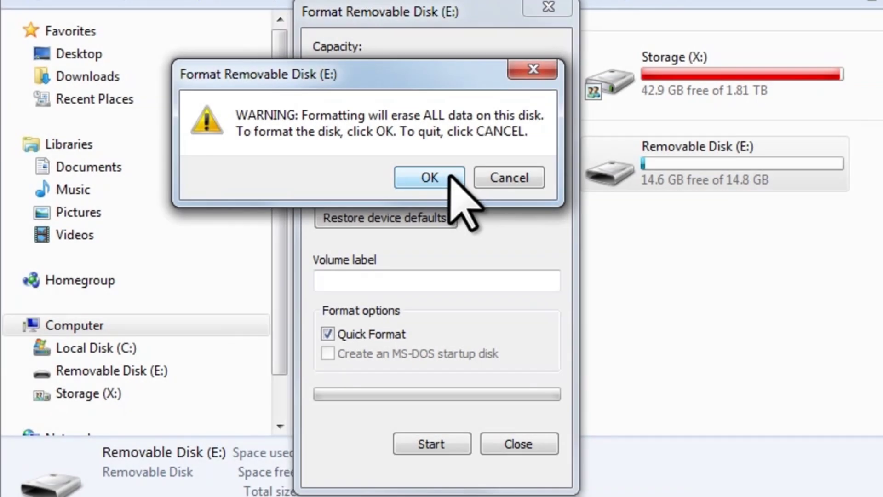
{"action": "left_click", "coordinate": [454, 178]}
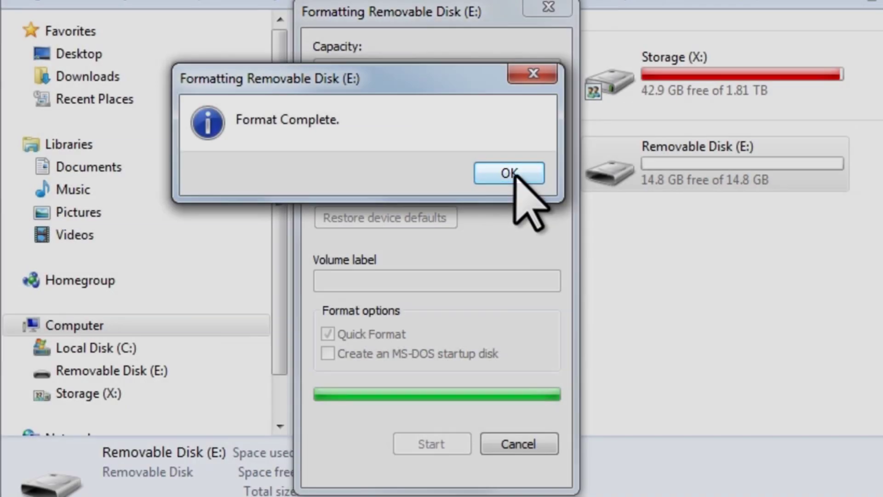
{"action": "left_click", "coordinate": [510, 177]}
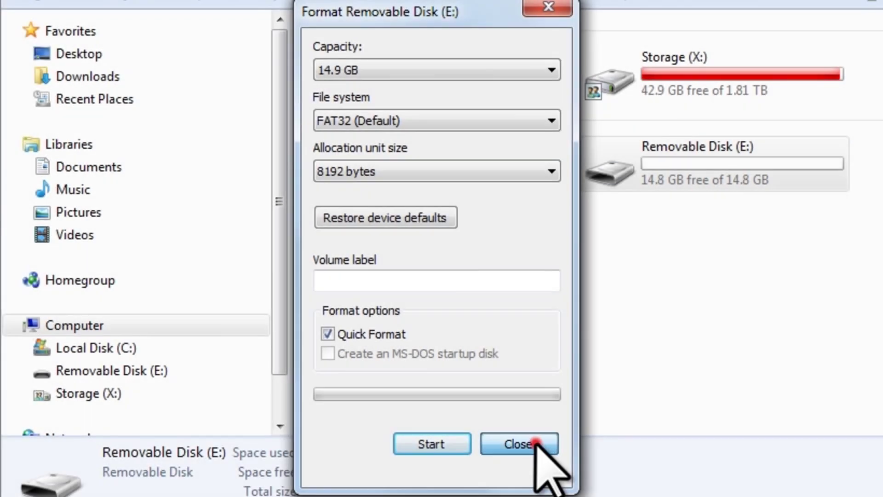
{"action": "left_click", "coordinate": [536, 445]}
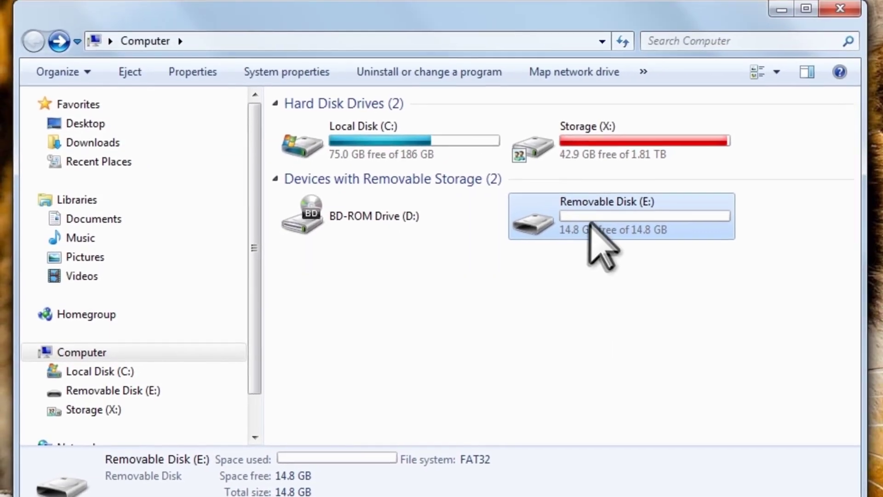
Step: Verify drive E: is empty, then run unetbootin-windows-575.exe with 'Always ask before opening this file' unchecked
{"action": "double_click", "coordinate": [670, 170]}
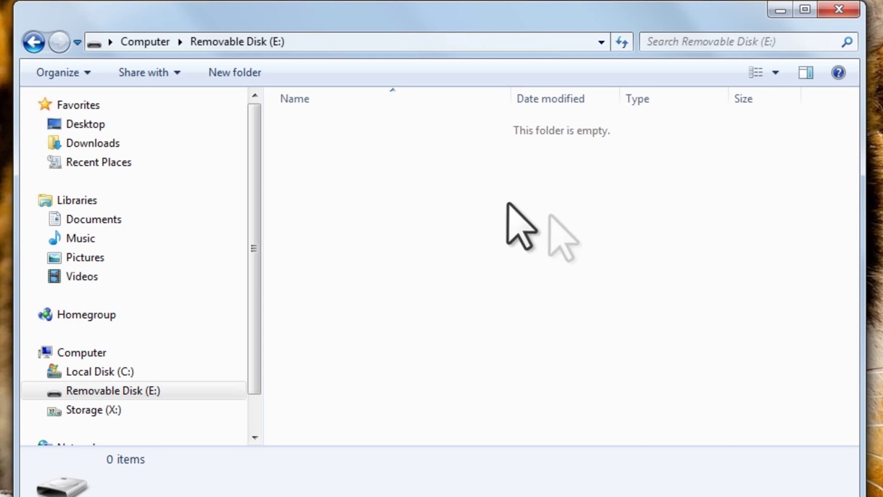
{"action": "left_click", "coordinate": [35, 42]}
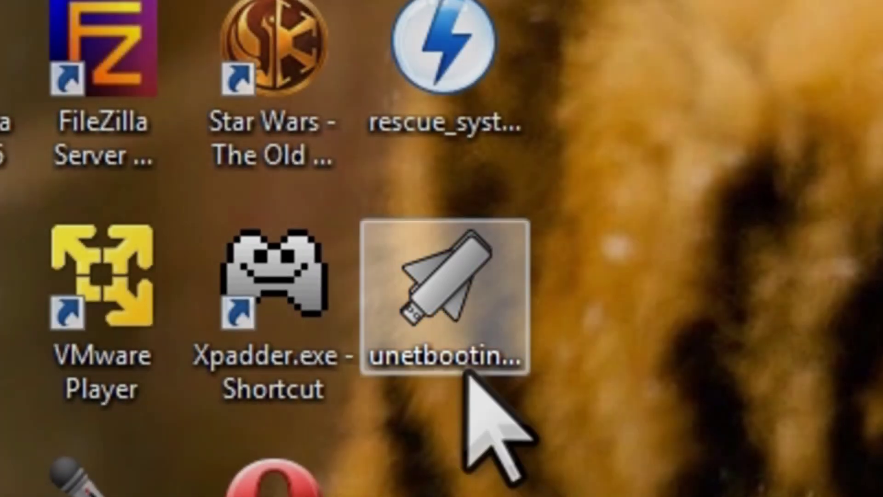
{"action": "double_click", "coordinate": [450, 299]}
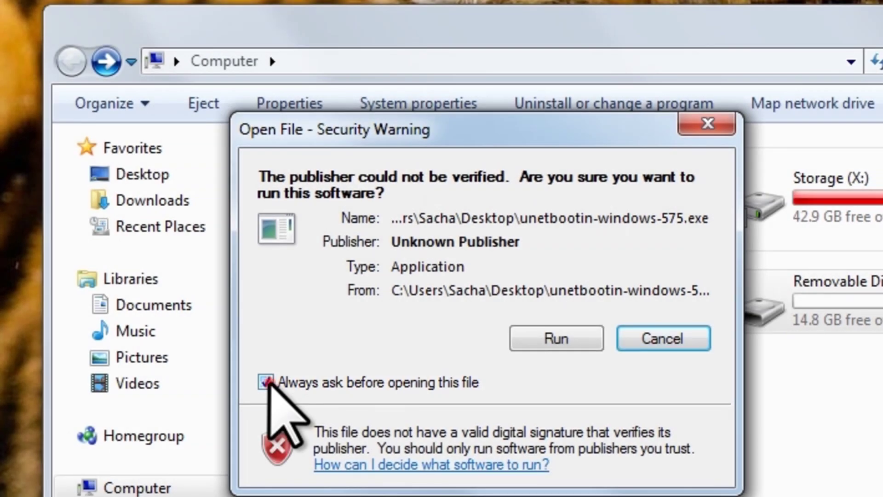
{"action": "left_click", "coordinate": [266, 381]}
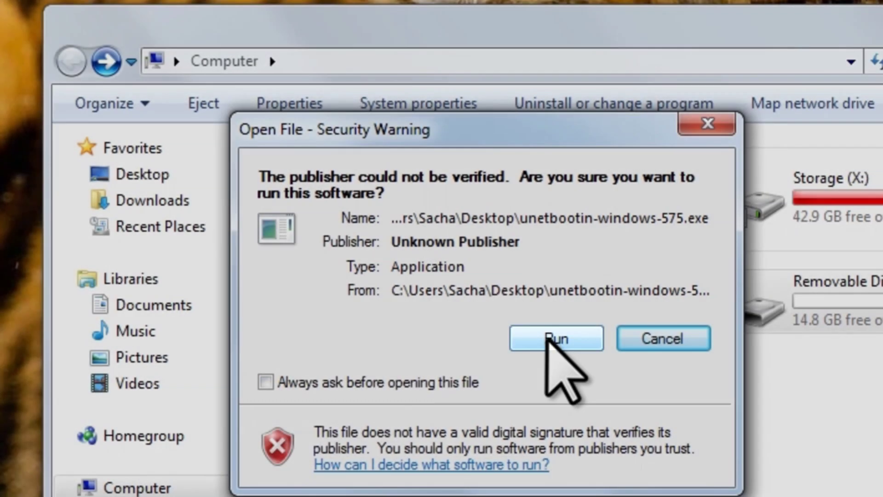
{"action": "left_click", "coordinate": [552, 339]}
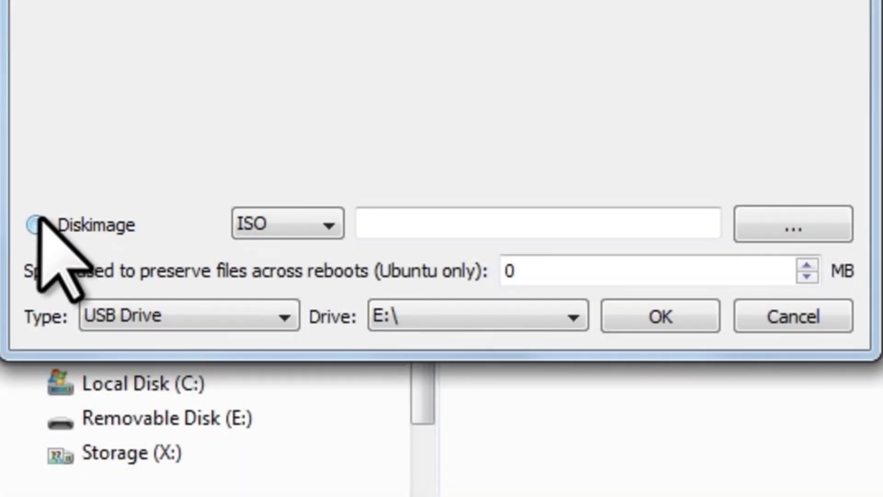
Step: Set UNetbootin's Diskimage ISO source to rescue_system-common-en.iso from Storage (X:) Downloads\iNet
{"action": "left_click", "coordinate": [35, 225]}
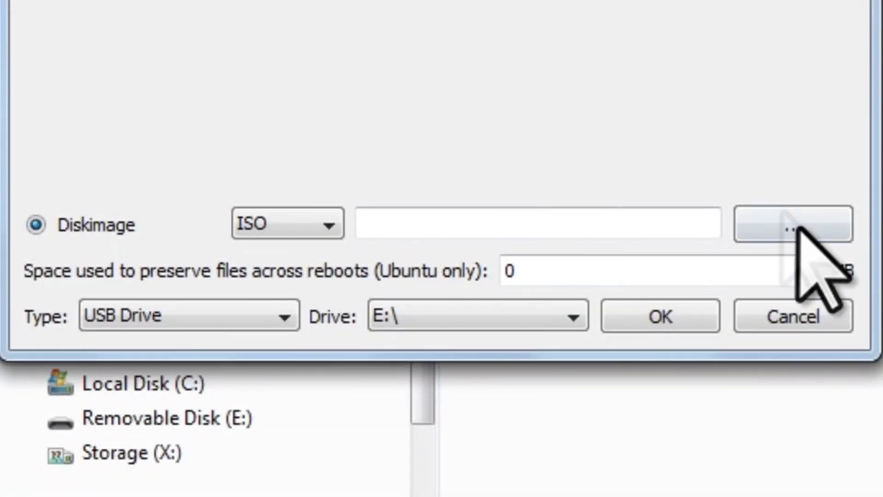
{"action": "left_click", "coordinate": [810, 240]}
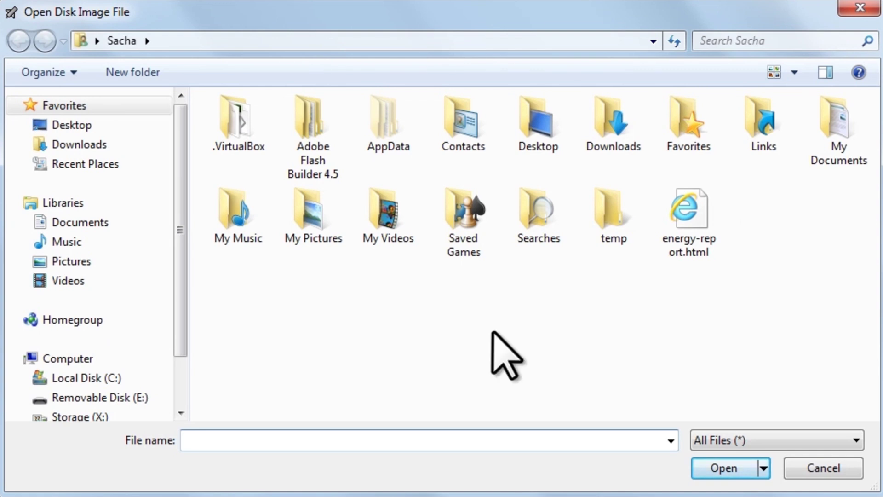
{"action": "left_click_drag", "start_coordinate": [179, 216], "coordinate": [179, 265]}
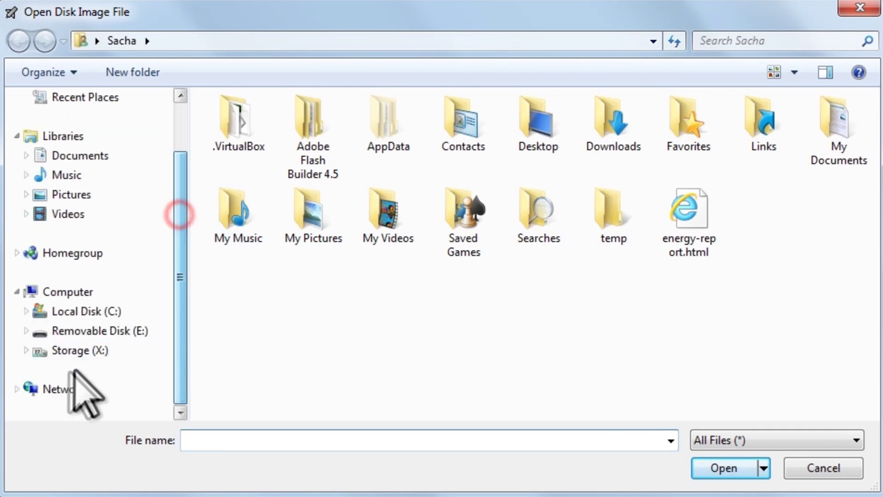
{"action": "left_click", "coordinate": [63, 351]}
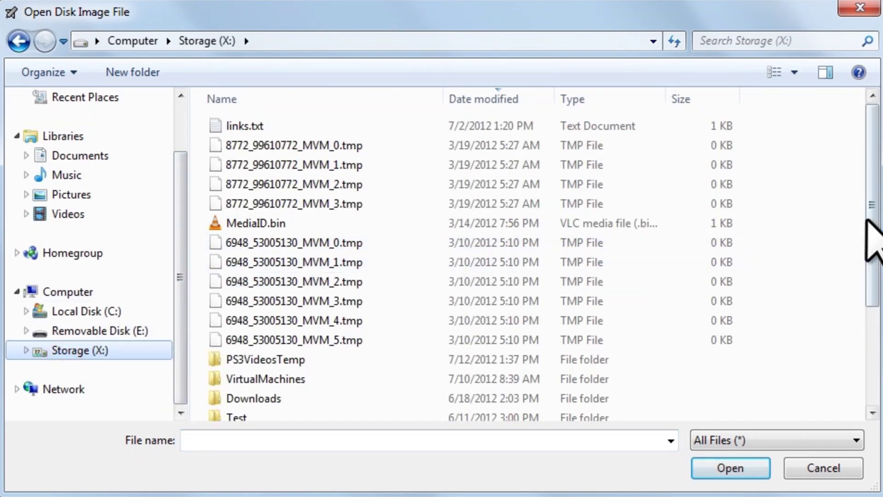
{"action": "left_click_drag", "start_coordinate": [868, 220], "coordinate": [865, 322]}
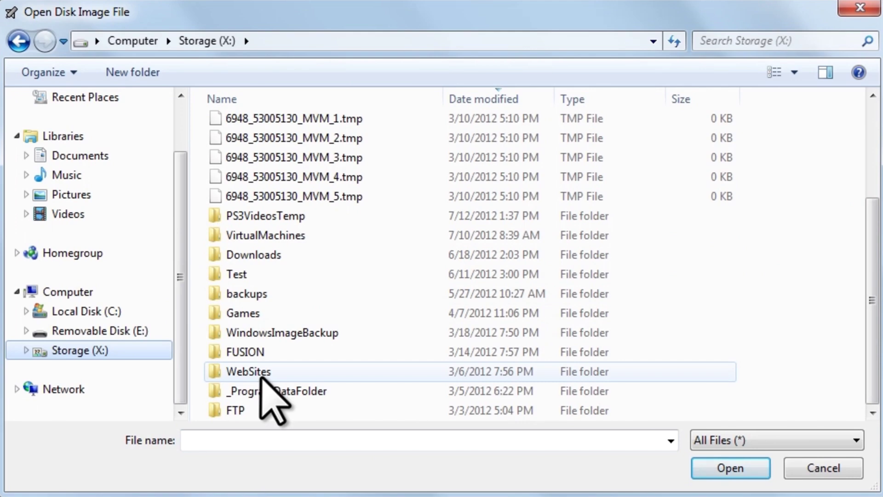
{"action": "double_click", "coordinate": [261, 256]}
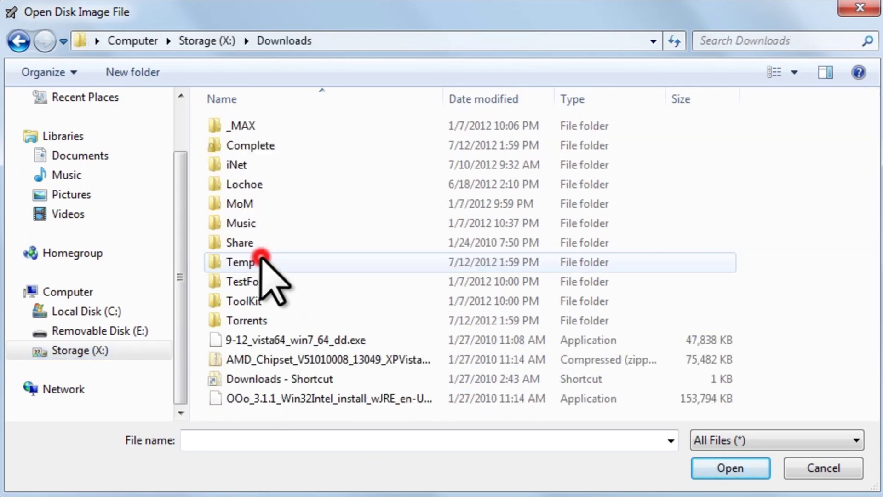
{"action": "double_click", "coordinate": [254, 166]}
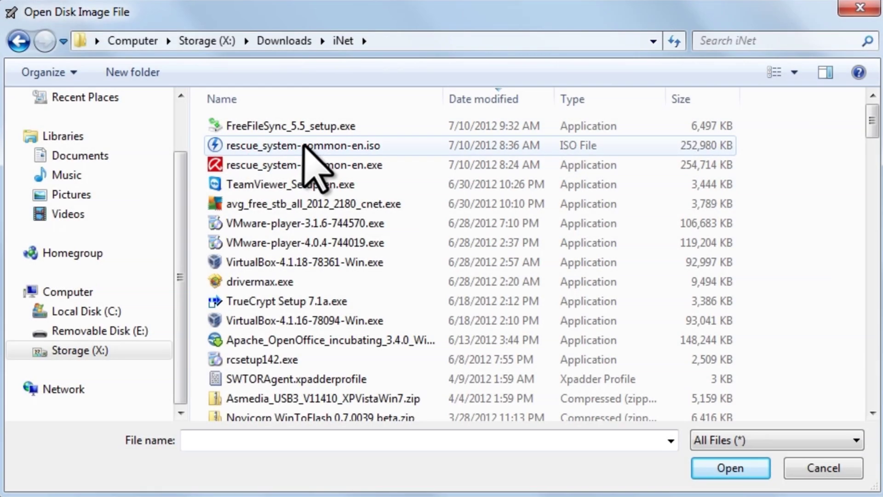
{"action": "left_click", "coordinate": [303, 145]}
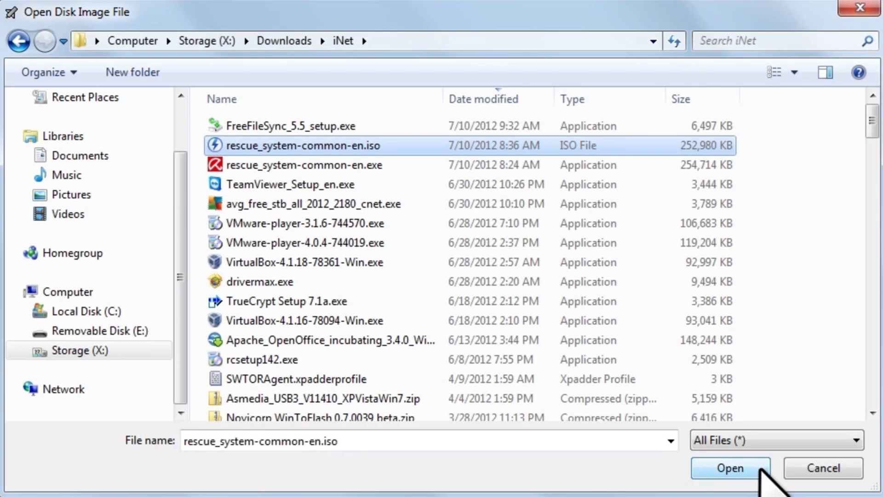
{"action": "left_click", "coordinate": [767, 469]}
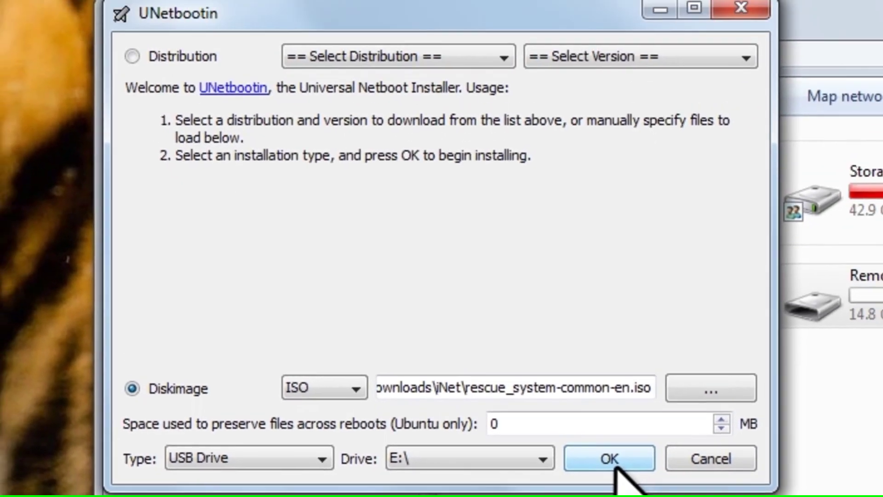
Step: Write the rescue ISO to USB drive E:\ and wait until Installation Complete
{"action": "left_click", "coordinate": [616, 468]}
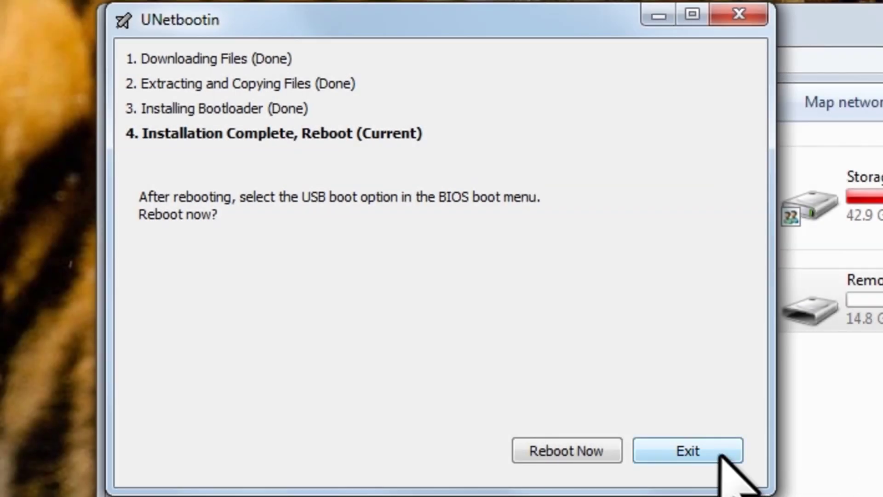
Step: Exit UNetbootin and tell the compatibility assistant the program installed correctly
{"action": "left_click", "coordinate": [719, 454]}
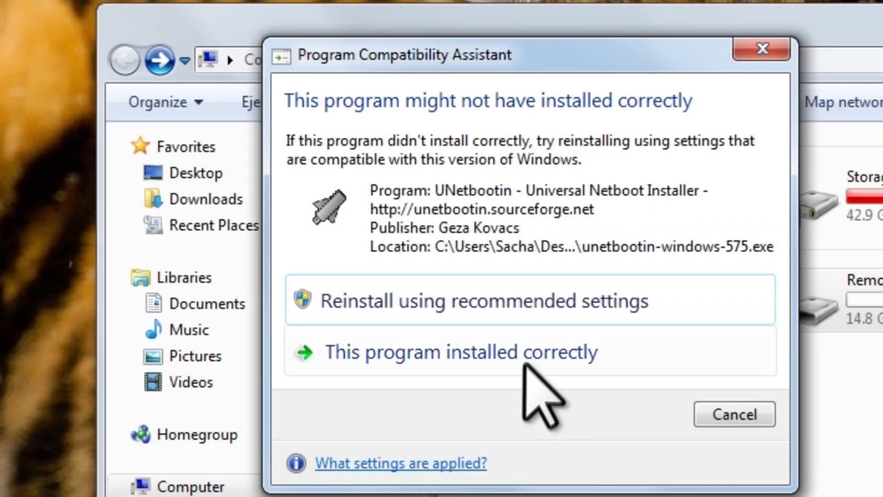
{"action": "left_click", "coordinate": [522, 356]}
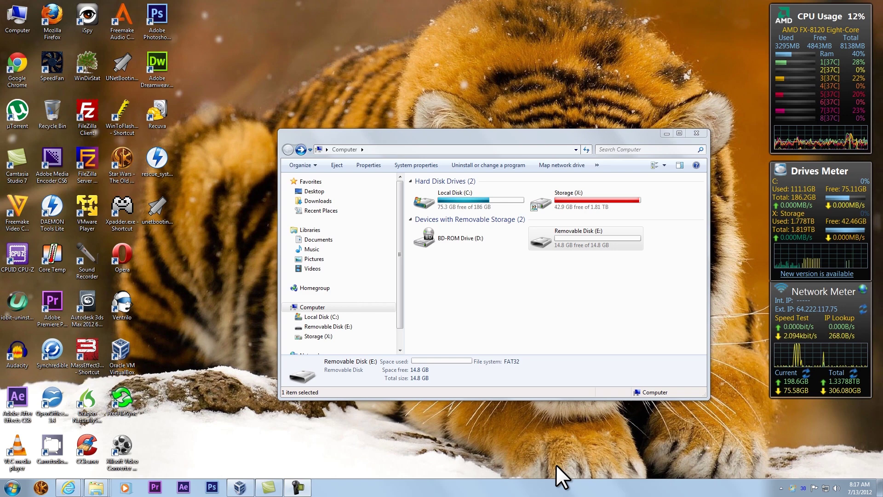
{"action": "key", "text": "alt+Tab"}
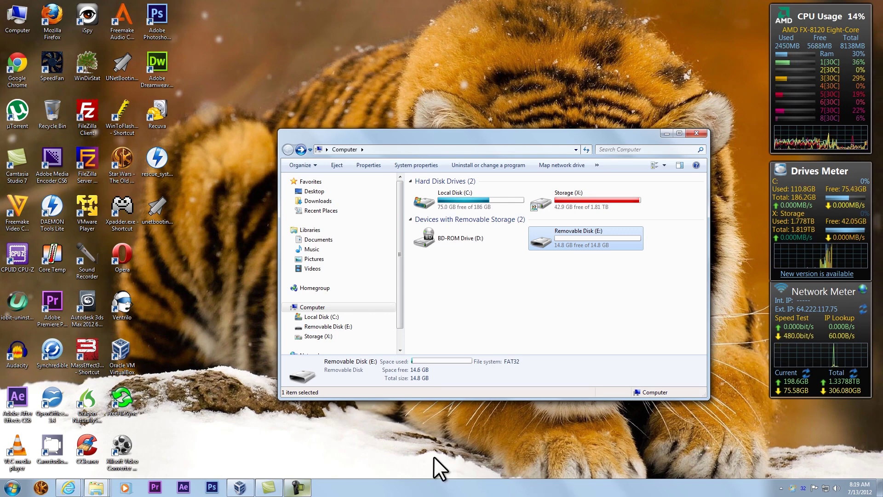
{"action": "left_click", "coordinate": [239, 487]}
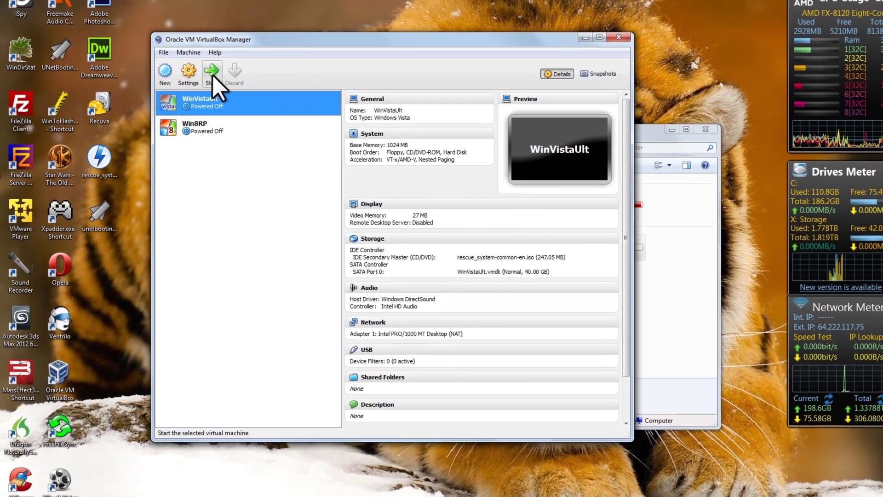
Step: Start WinVistaUlt and boot from the SanDisk USB drive using the F9 Boot Device Options menu
{"action": "left_click", "coordinate": [212, 74]}
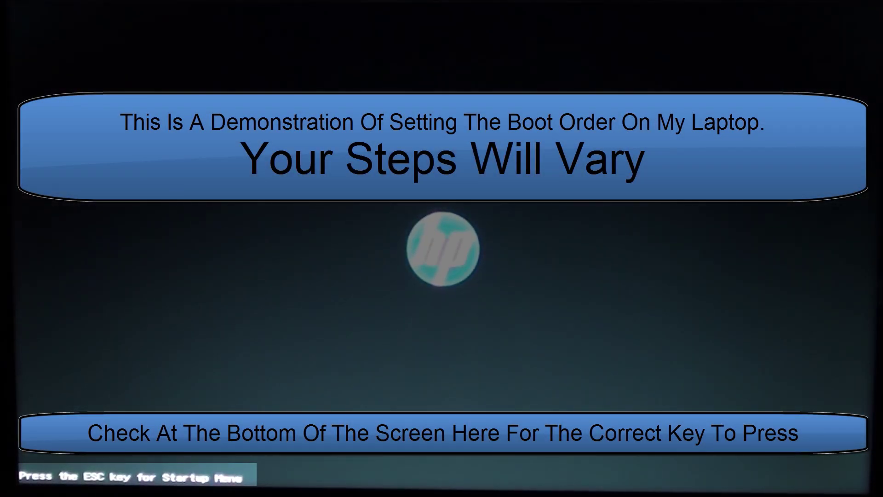
{"action": "key", "text": "Escape"}
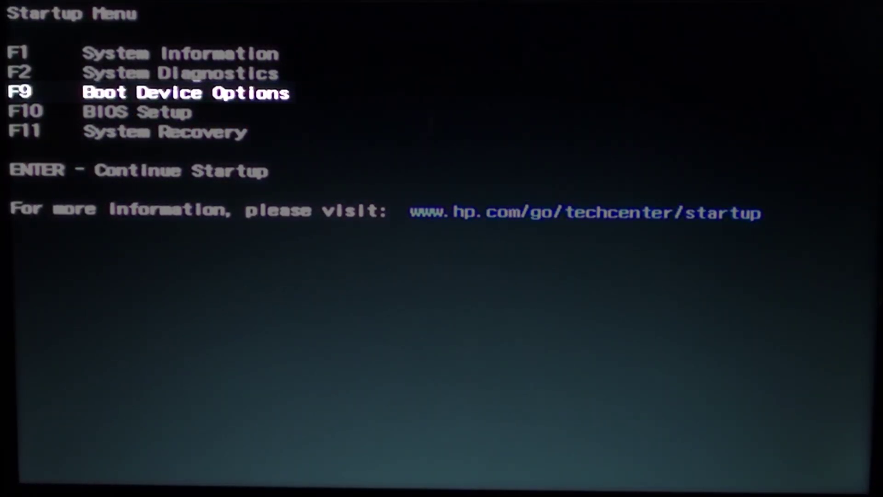
{"action": "key", "text": "F9"}
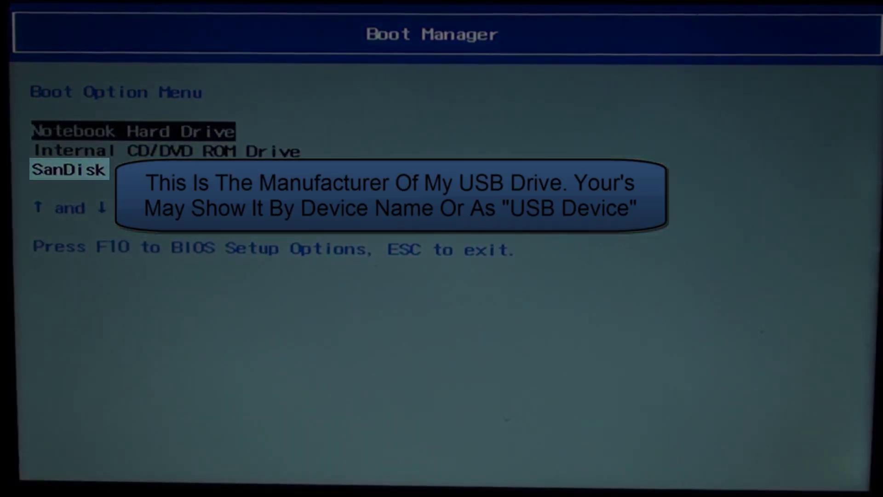
{"action": "key", "text": "Down"}
{"action": "key", "text": "Down"}
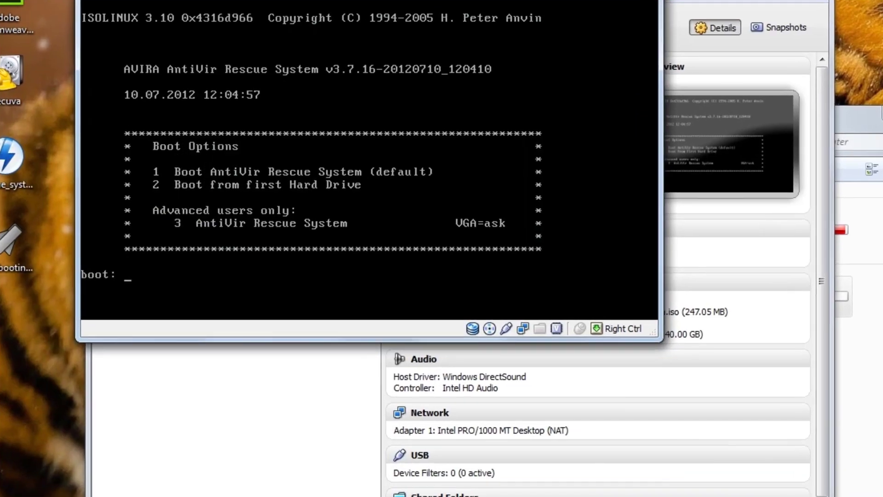
{"action": "key", "text": "Return"}
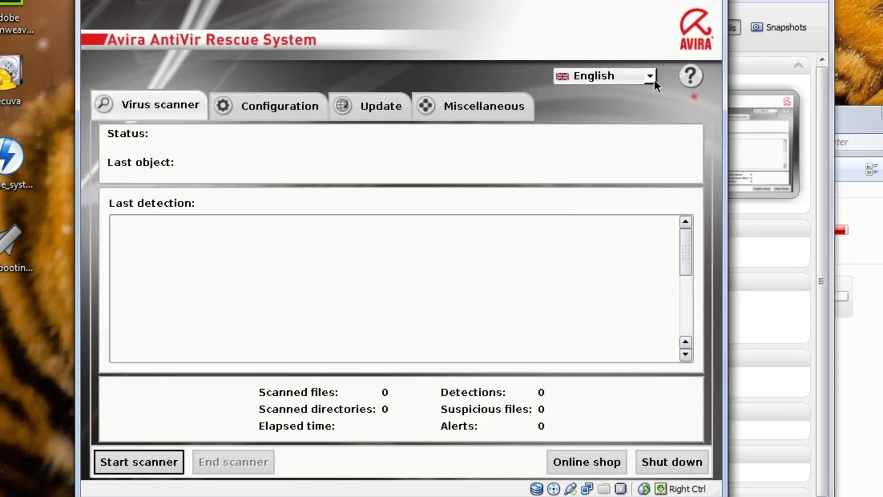
Step: Keep English, run the online definitions update, then return to the Virus scanner page
{"action": "left_click", "coordinate": [653, 78]}
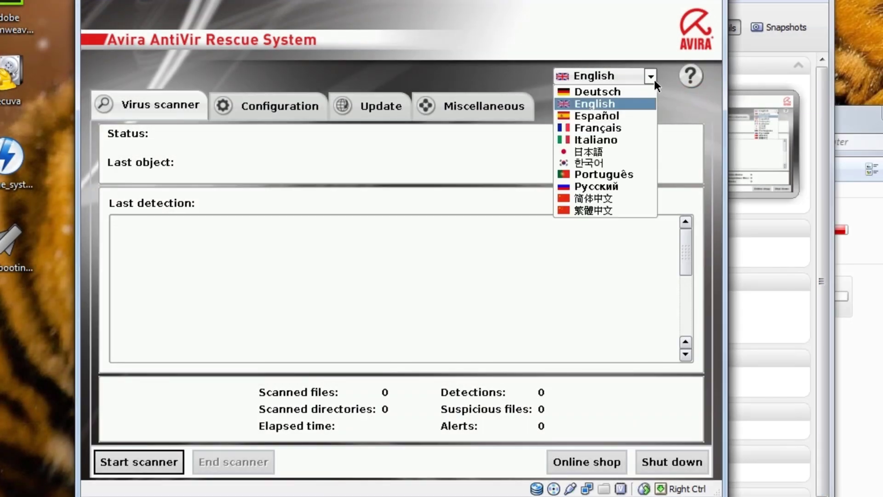
{"action": "left_click", "coordinate": [654, 80]}
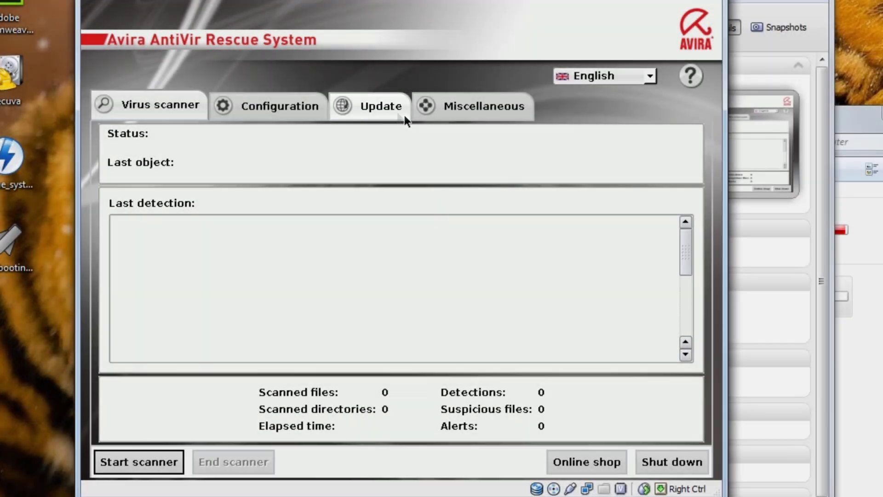
{"action": "left_click", "coordinate": [392, 109]}
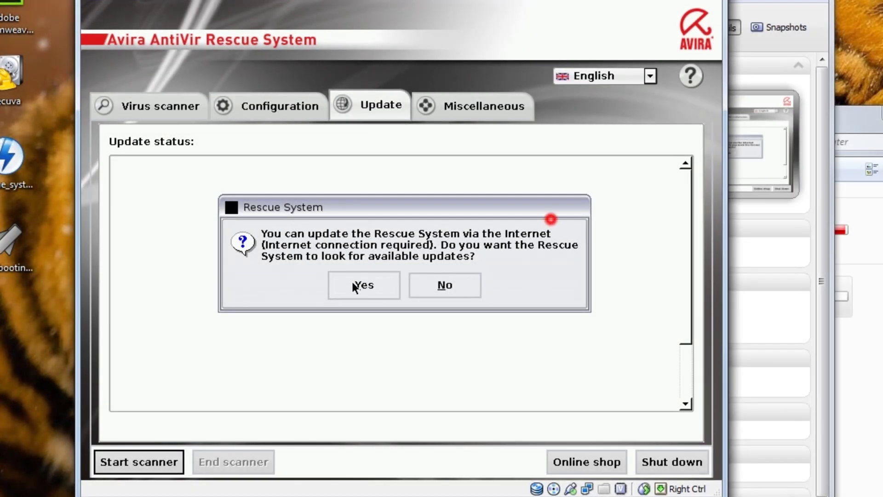
{"action": "left_click", "coordinate": [354, 287]}
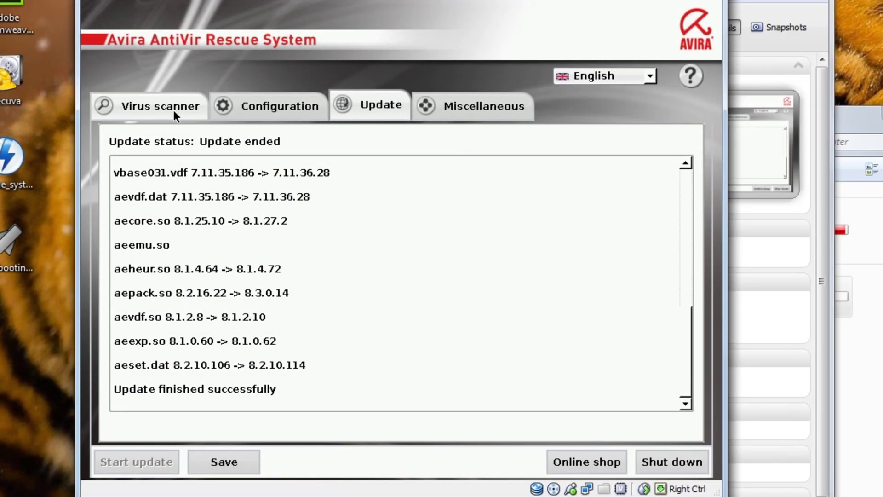
{"action": "left_click", "coordinate": [173, 109]}
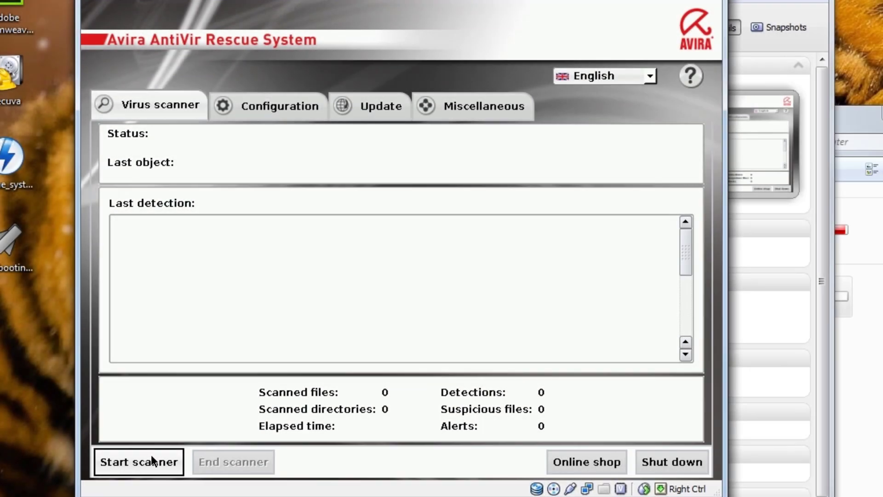
Step: Run the full scan (147950 files, one Eicar detection) and save the scan report
{"action": "left_click", "coordinate": [152, 457]}
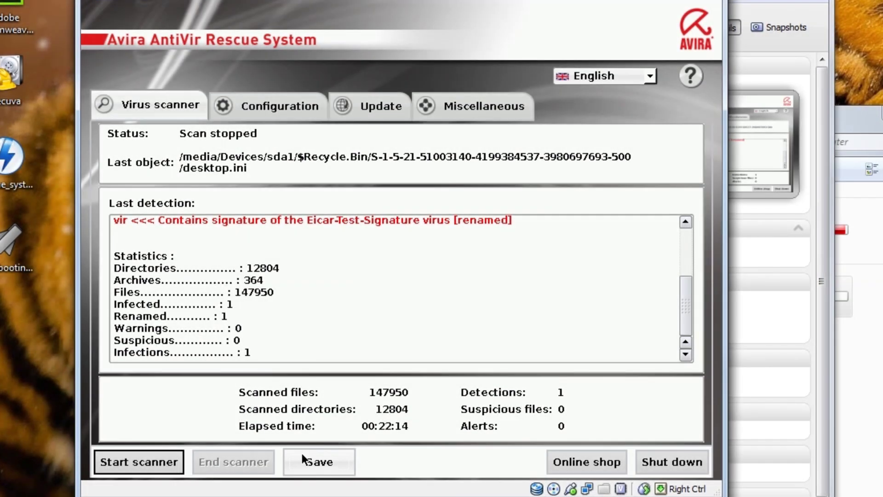
{"action": "left_click", "coordinate": [302, 454]}
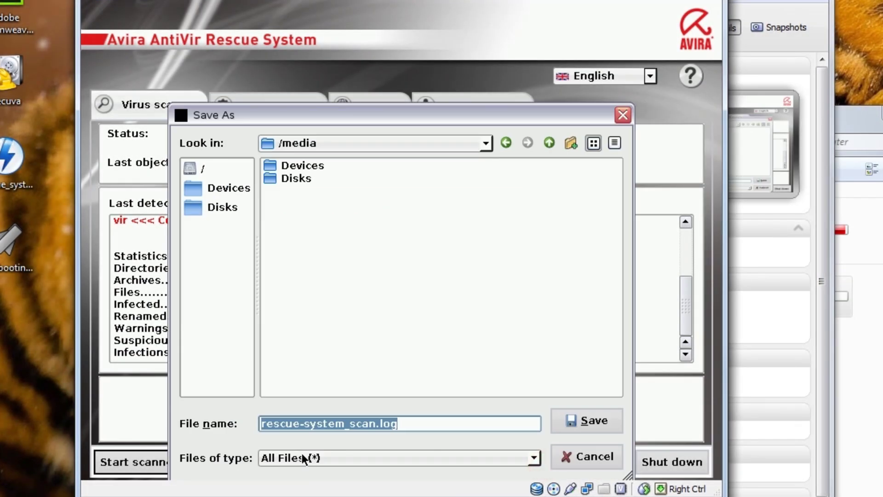
Step: Save rescue-system_scan.log to the 40 GB C: drive, then power off the rescue system
{"action": "left_click", "coordinate": [213, 208]}
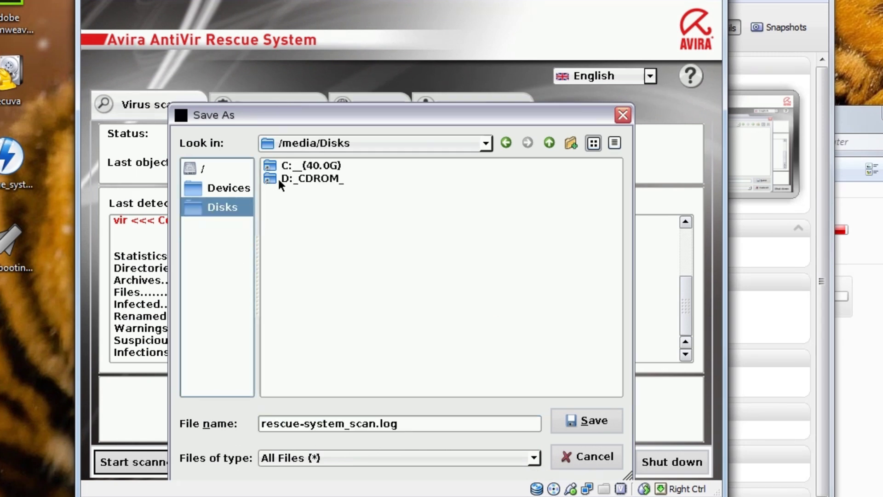
{"action": "double_click", "coordinate": [286, 168]}
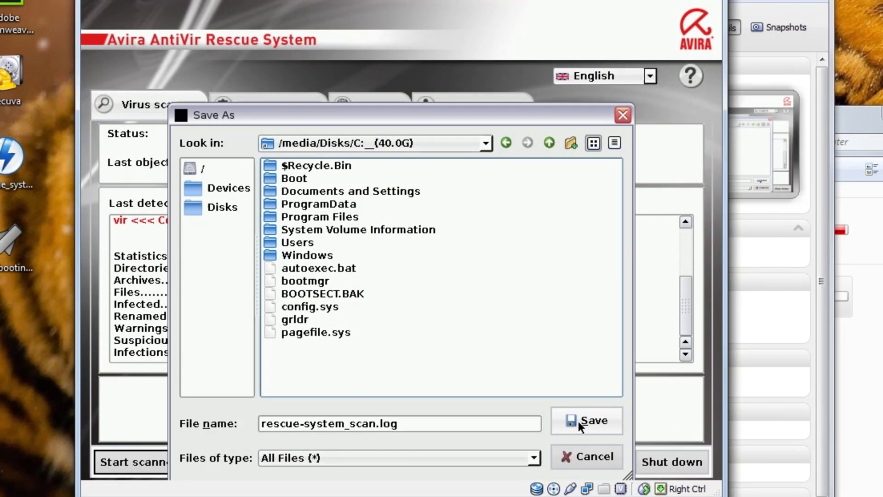
{"action": "left_click", "coordinate": [578, 420]}
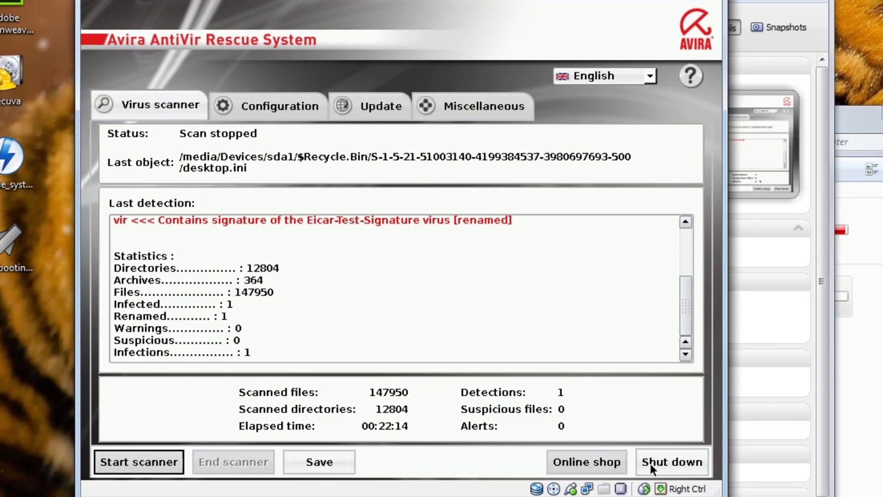
{"action": "left_click", "coordinate": [650, 464]}
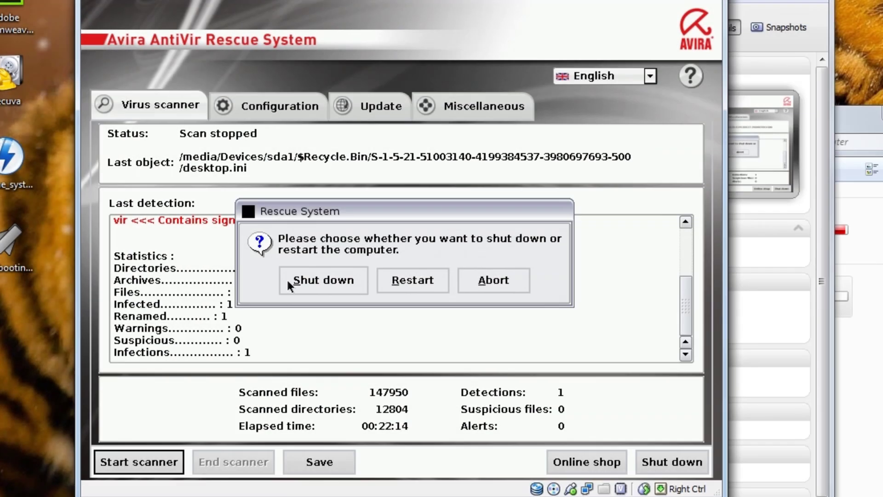
{"action": "left_click", "coordinate": [289, 279]}
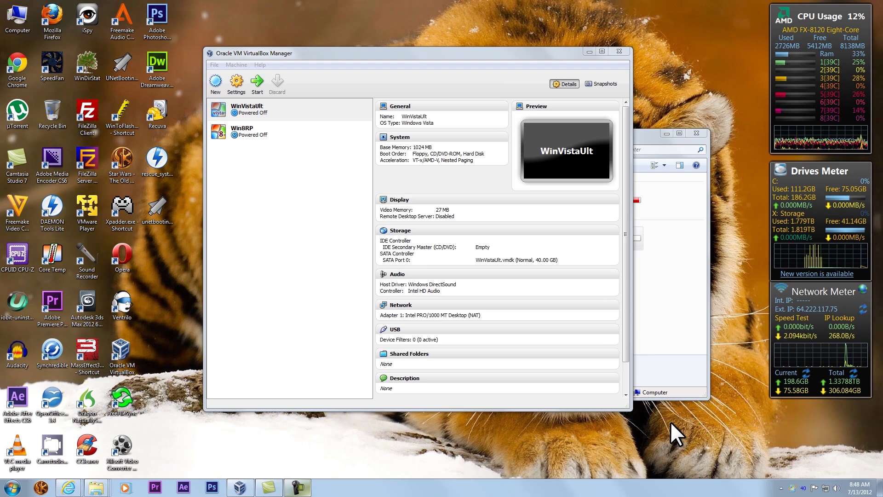
Step: Minimize VirtualBox Manager to reveal the Computer window showing Removable Disk (E:)
{"action": "left_click", "coordinate": [590, 51]}
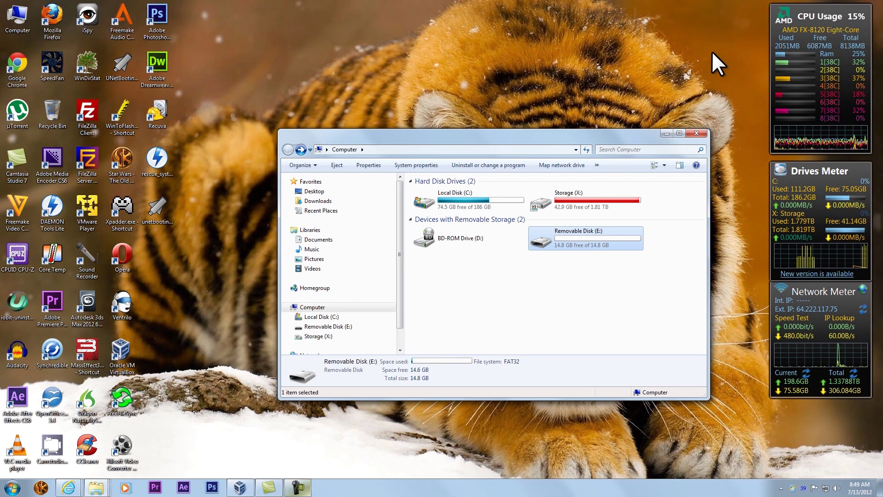